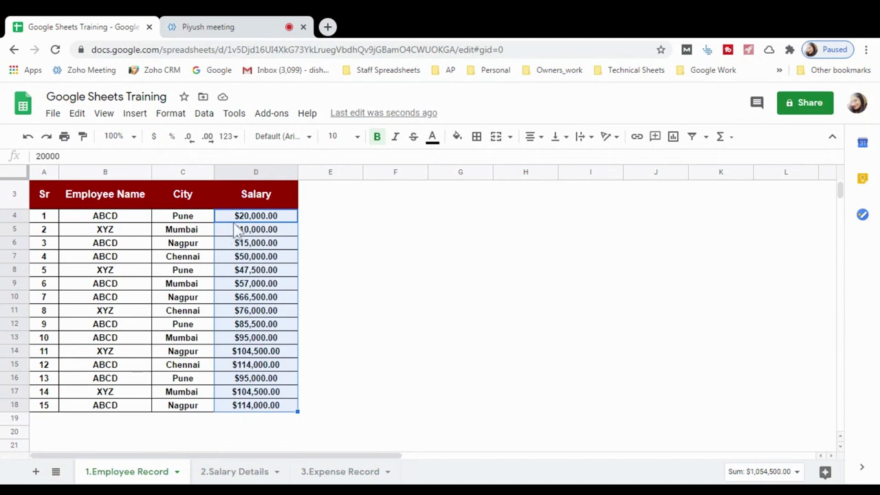
Step: Change the spreadsheet's locale to India and save the settings
{"action": "left_click", "coordinate": [309, 315]}
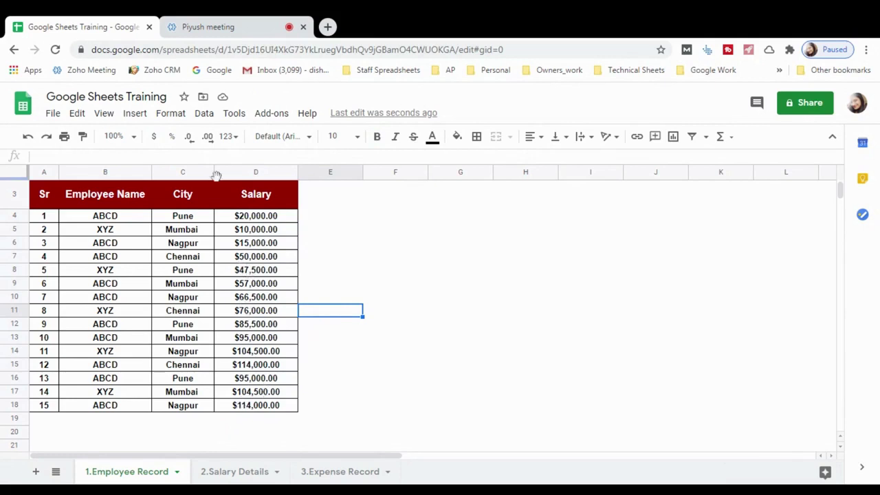
{"action": "left_click", "coordinate": [53, 120]}
{"action": "scroll", "coordinate": [88, 385], "scroll_direction": "down", "scroll_amount": 1}
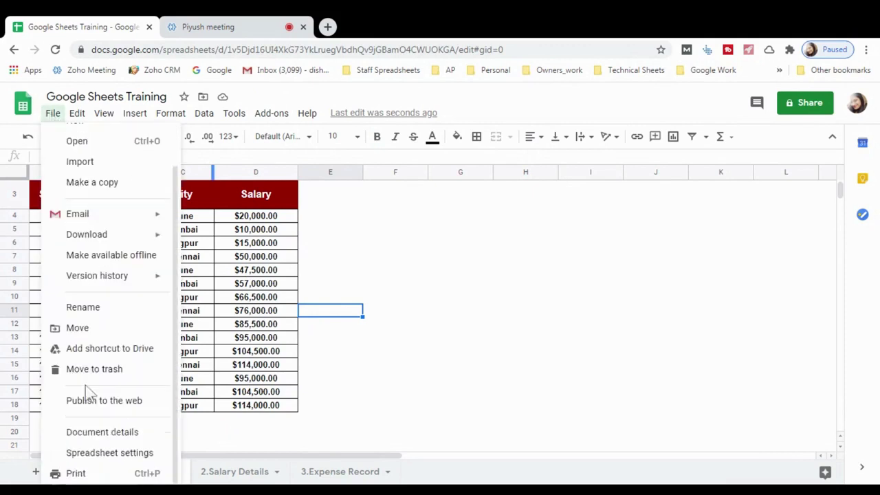
{"action": "left_click", "coordinate": [136, 454]}
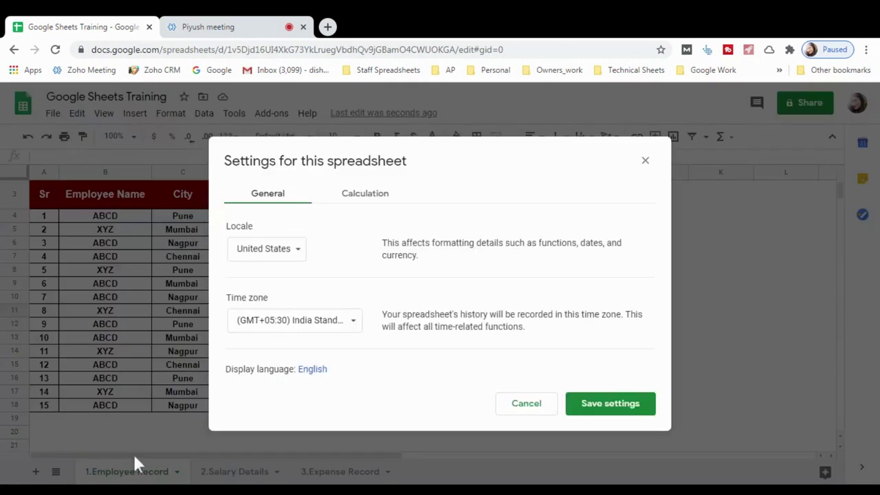
{"action": "left_click", "coordinate": [262, 250]}
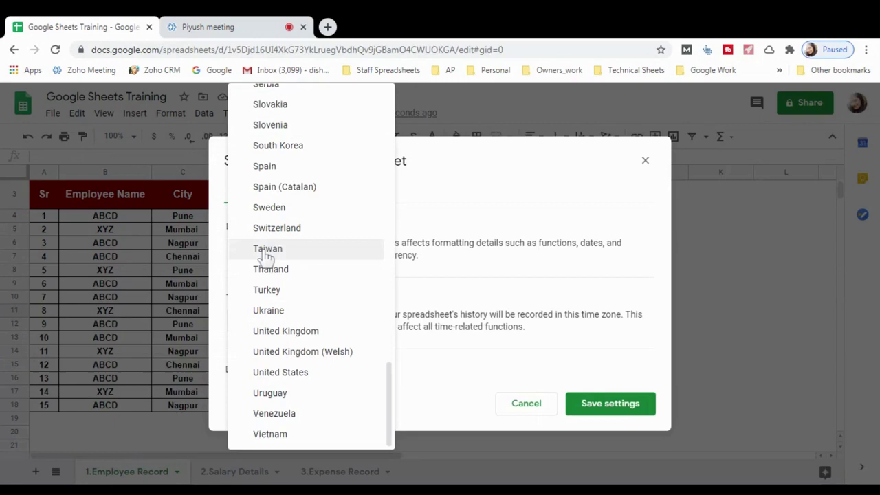
{"action": "scroll", "coordinate": [266, 255], "scroll_direction": "up", "scroll_amount": 9}
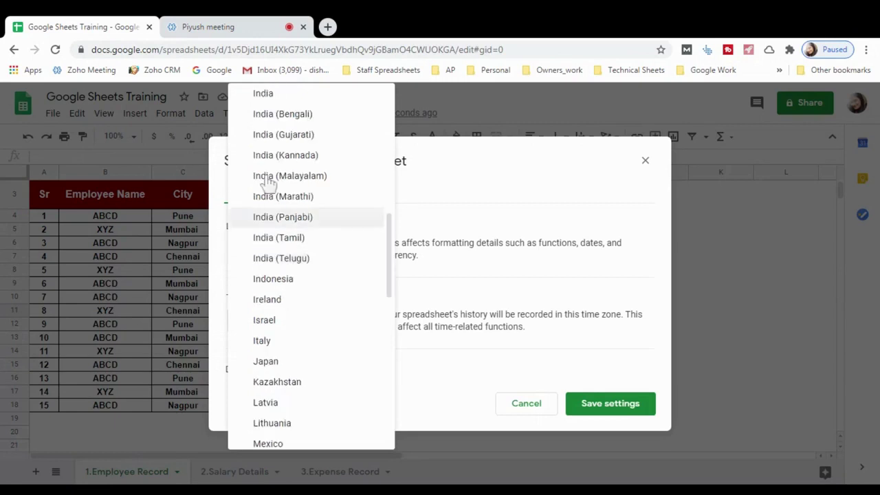
{"action": "left_click", "coordinate": [273, 96]}
{"action": "left_click", "coordinate": [605, 407]}
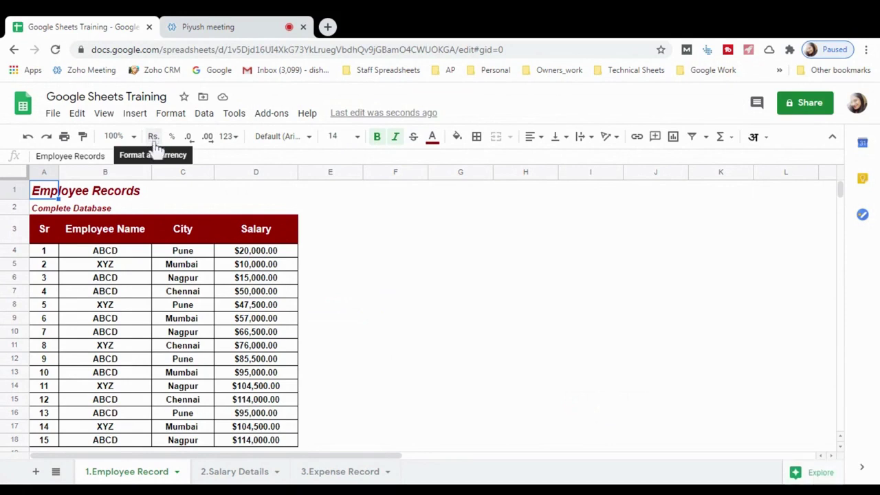
Step: Format the Salary values in D4:D18 as rupee currency
{"action": "left_click", "coordinate": [225, 253]}
{"action": "left_click_drag", "start_coordinate": [224, 251], "coordinate": [255, 453]}
{"action": "left_click", "coordinate": [231, 302]}
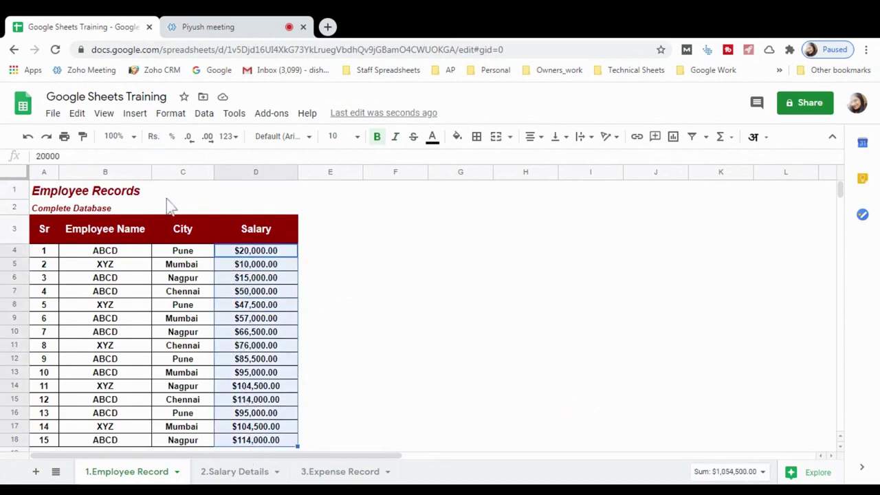
{"action": "left_click", "coordinate": [154, 141]}
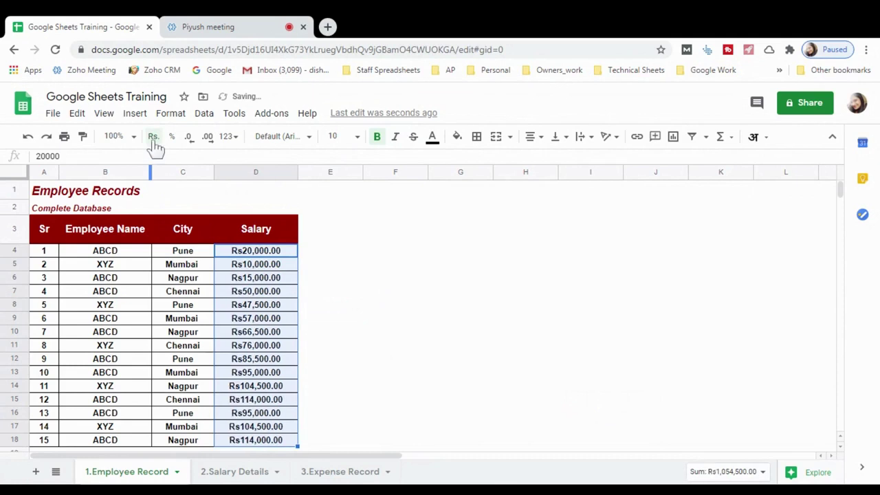
{"action": "left_click", "coordinate": [255, 291]}
{"action": "left_click", "coordinate": [237, 365]}
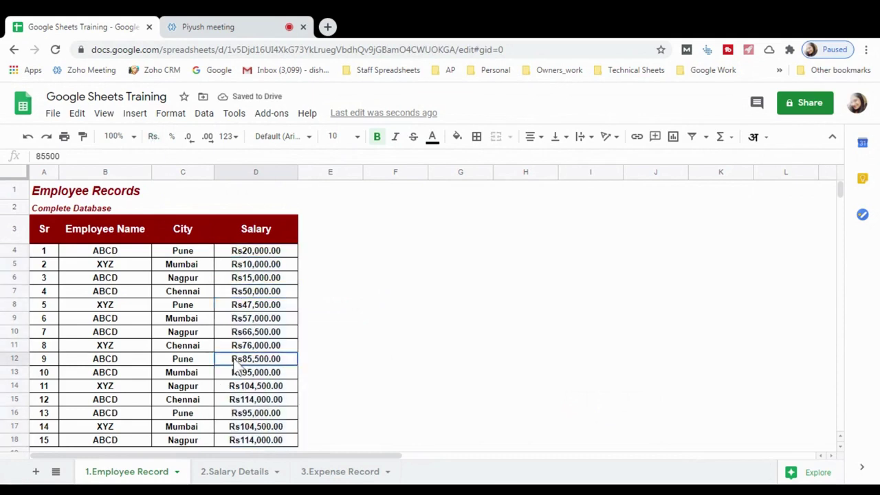
{"action": "scroll", "coordinate": [237, 368], "scroll_direction": "down", "scroll_amount": 1}
{"action": "scroll", "coordinate": [251, 357], "scroll_direction": "up", "scroll_amount": 1}
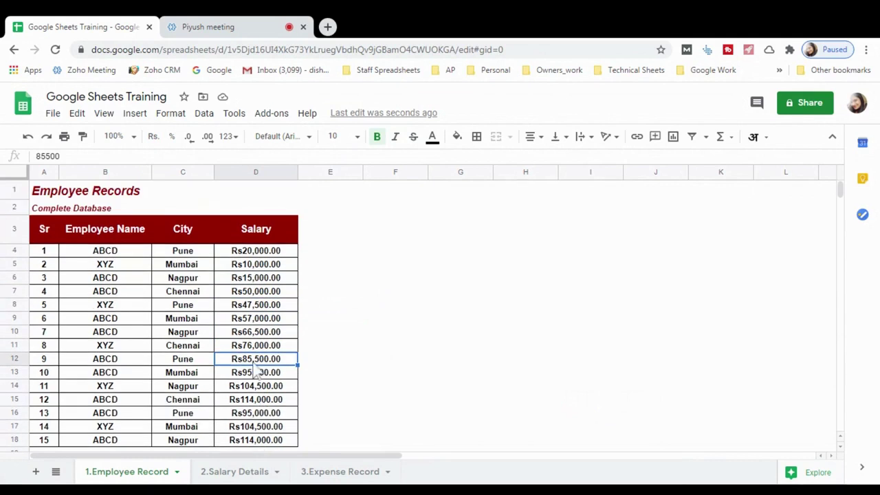
{"action": "left_click", "coordinate": [186, 253]}
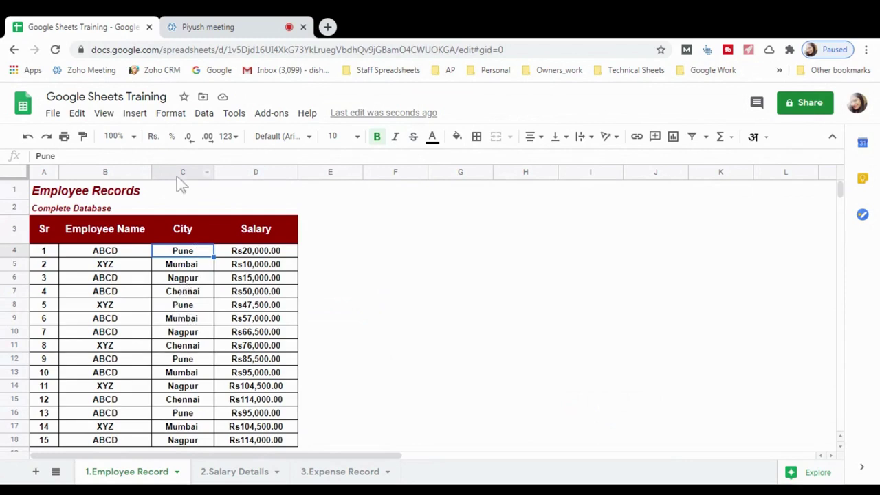
{"action": "left_click", "coordinate": [52, 113]}
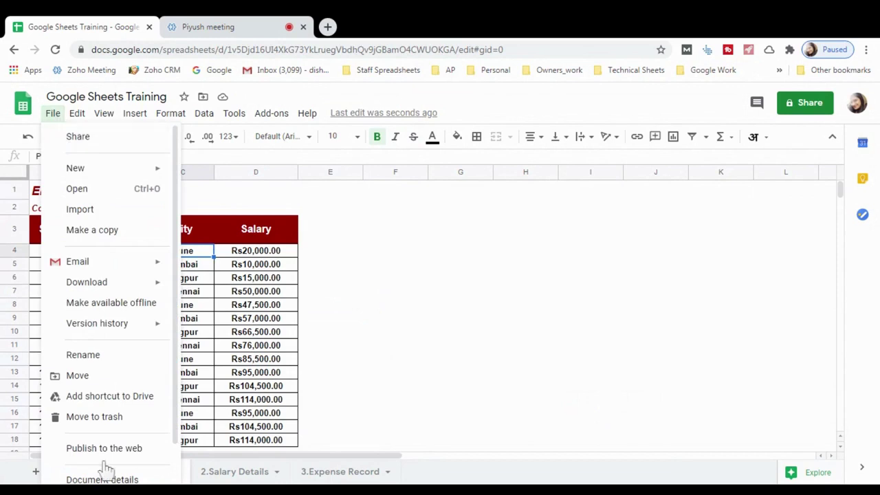
{"action": "scroll", "coordinate": [104, 464], "scroll_direction": "down", "scroll_amount": 1}
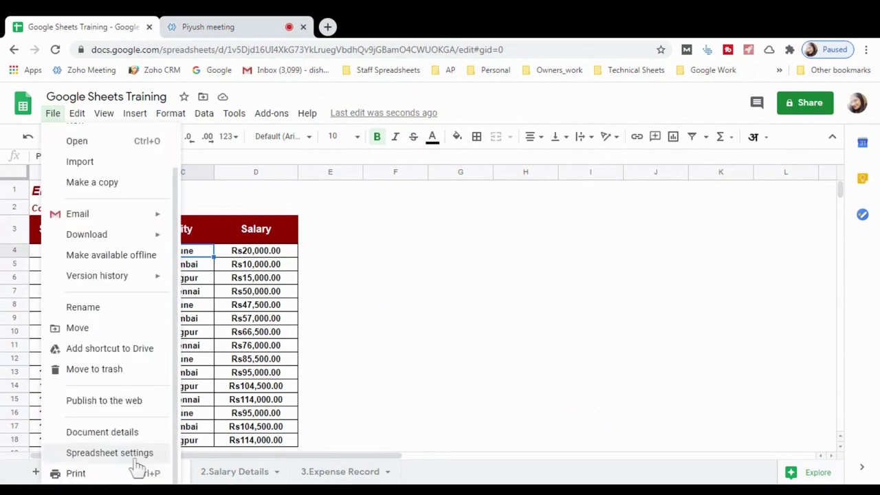
{"action": "left_click", "coordinate": [354, 307]}
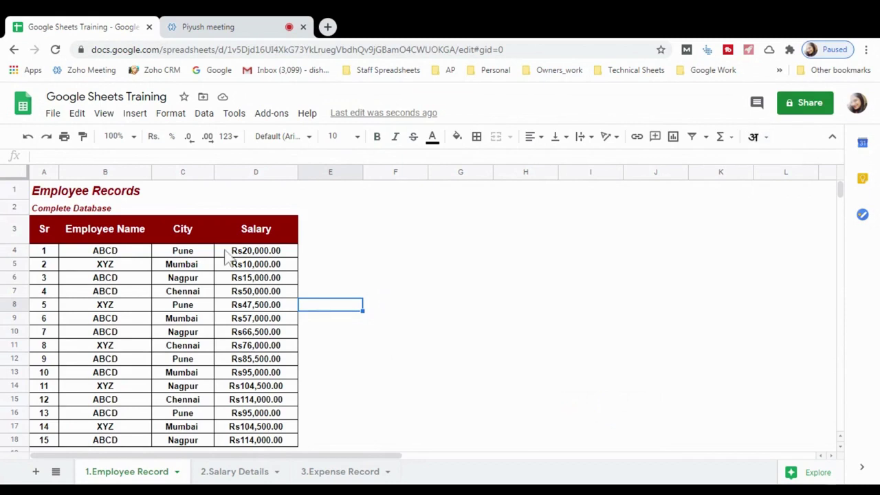
{"action": "left_click", "coordinate": [303, 253]}
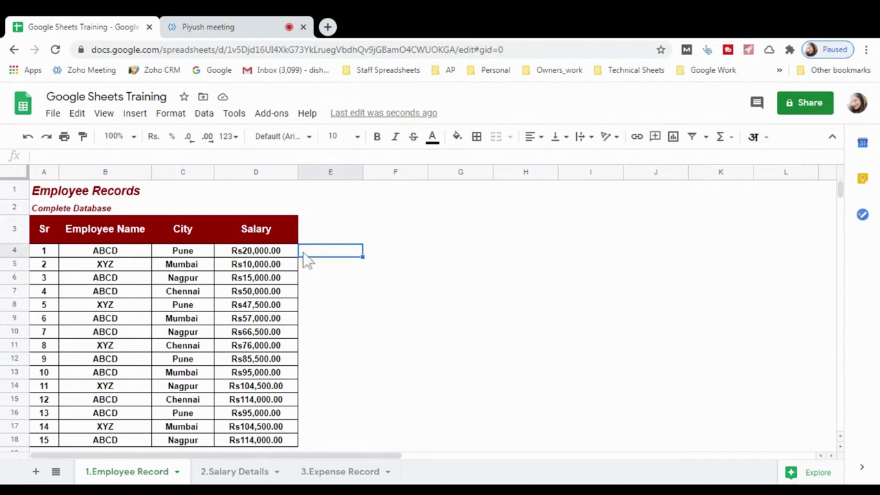
Step: Insert a new column before the City column and give it the header City_Hindi
{"action": "left_click", "coordinate": [206, 253]}
{"action": "right_click", "coordinate": [210, 254]}
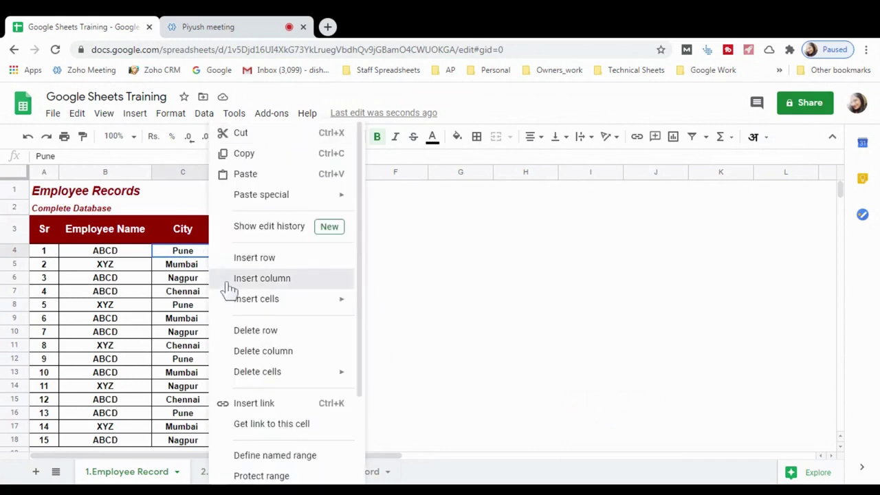
{"action": "left_click", "coordinate": [227, 283]}
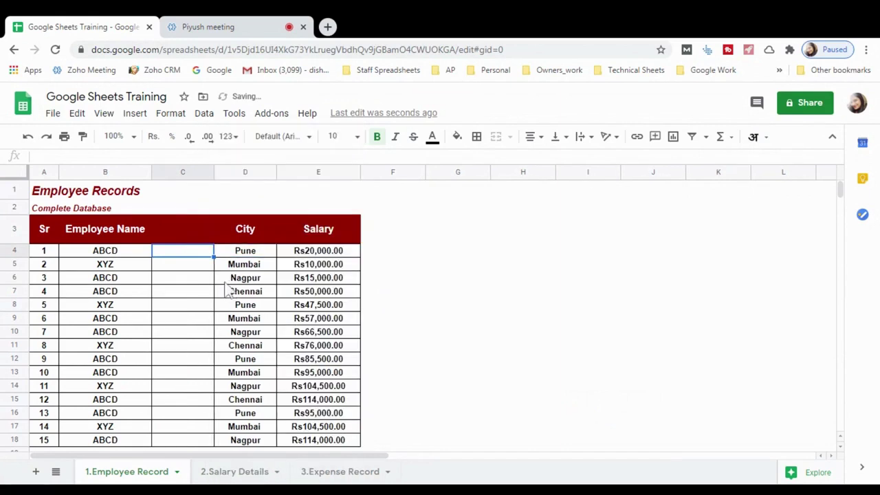
{"action": "left_click", "coordinate": [176, 234]}
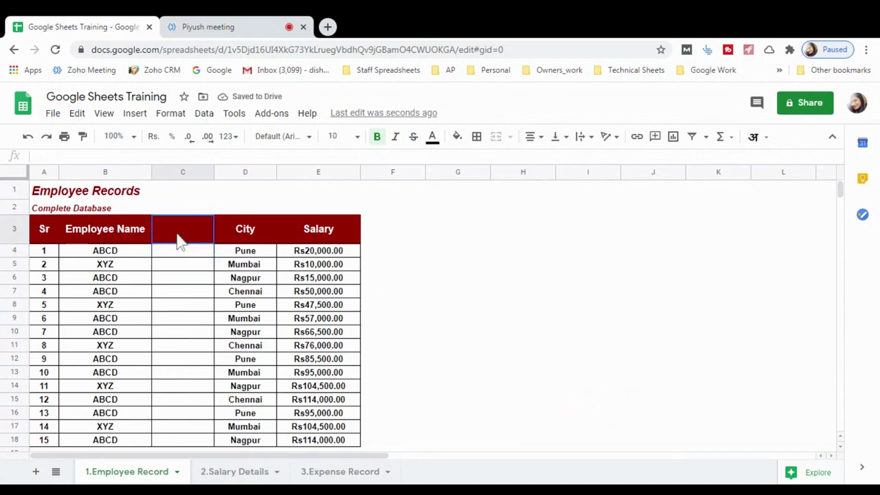
{"action": "type", "text": "City"}
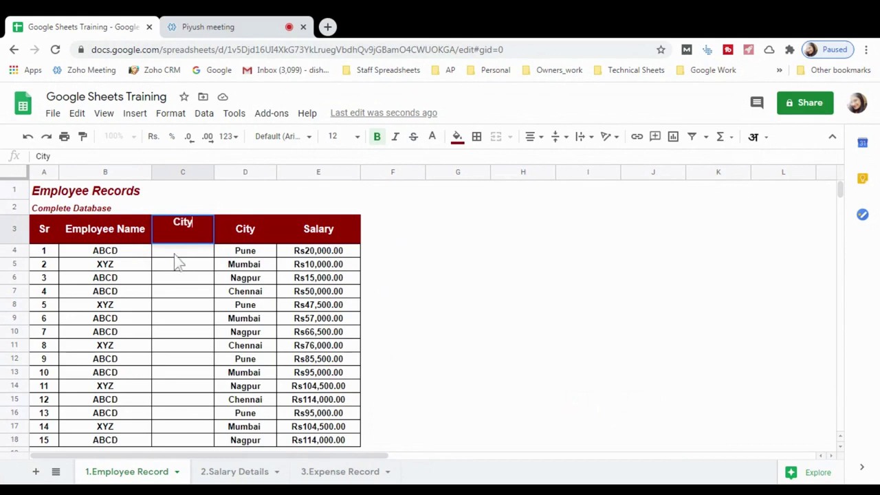
{"action": "type", "text": "_Hindi"}
{"action": "key", "text": "Return"}
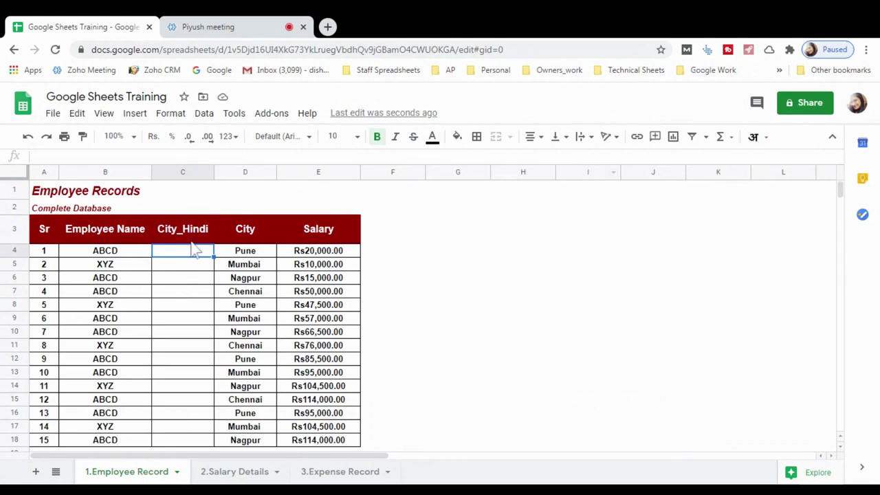
Step: Fill C4:C6 of the City_Hindi column with the transliterated city names पुणे, मुंबई and नागपुर
{"action": "type", "text": "pu"}
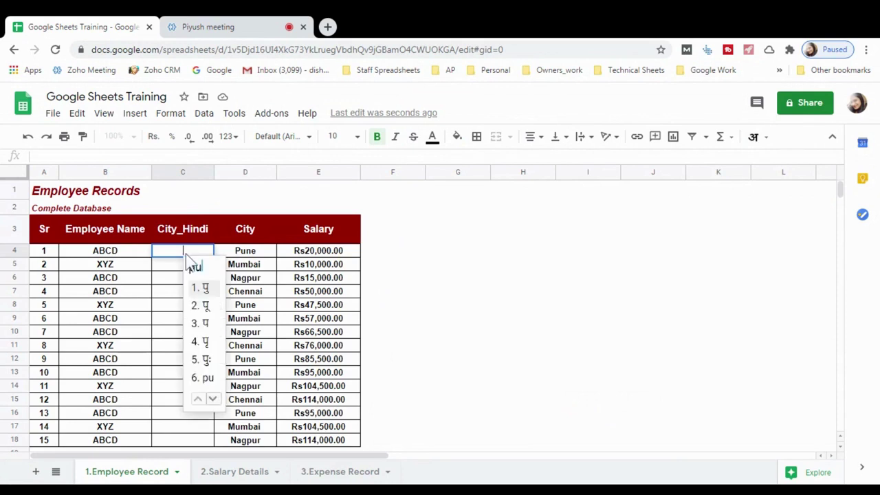
{"action": "type", "text": "ne"}
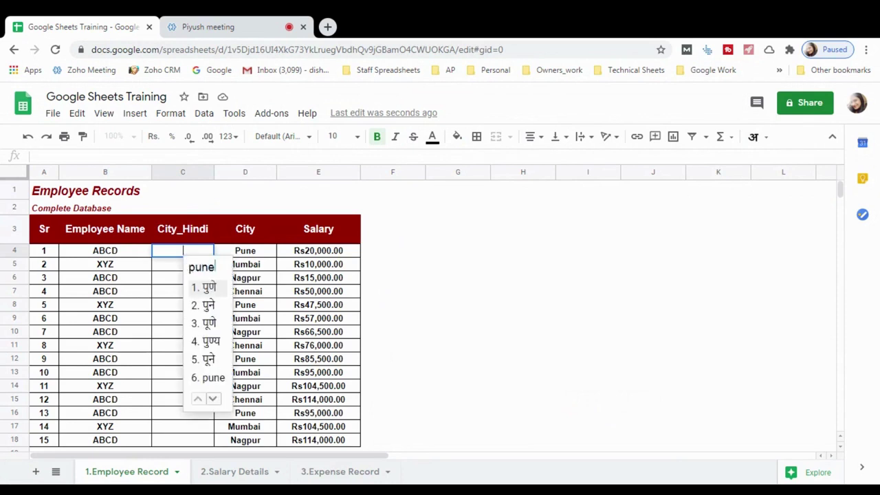
{"action": "left_click", "coordinate": [207, 289]}
{"action": "key", "text": "Return"}
{"action": "type", "text": "mumbai"}
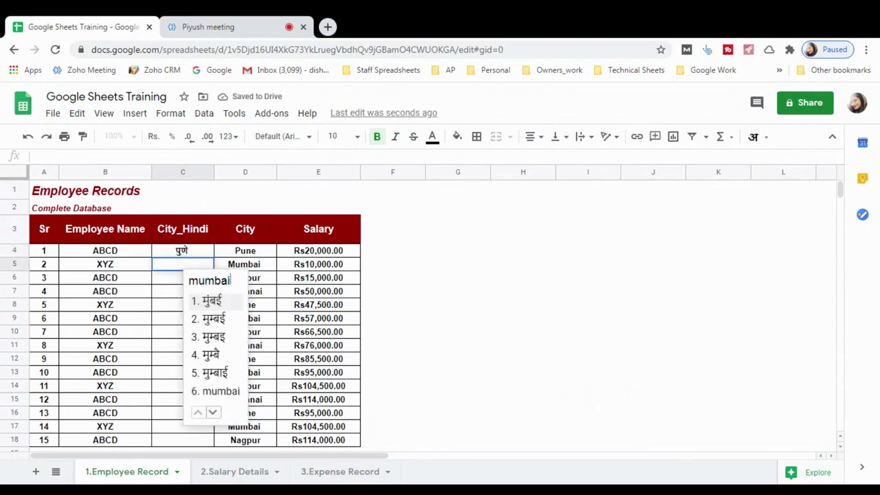
{"action": "left_click", "coordinate": [206, 302]}
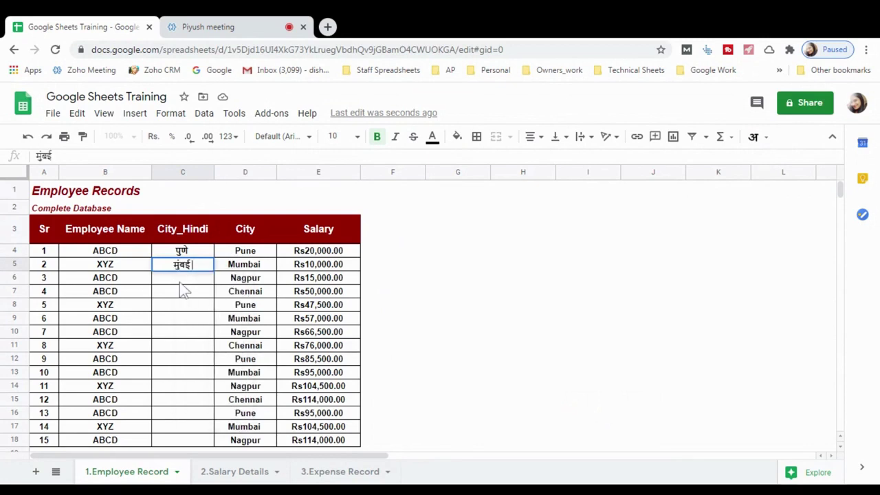
{"action": "key", "text": "Return"}
{"action": "type", "text": "nagpur"}
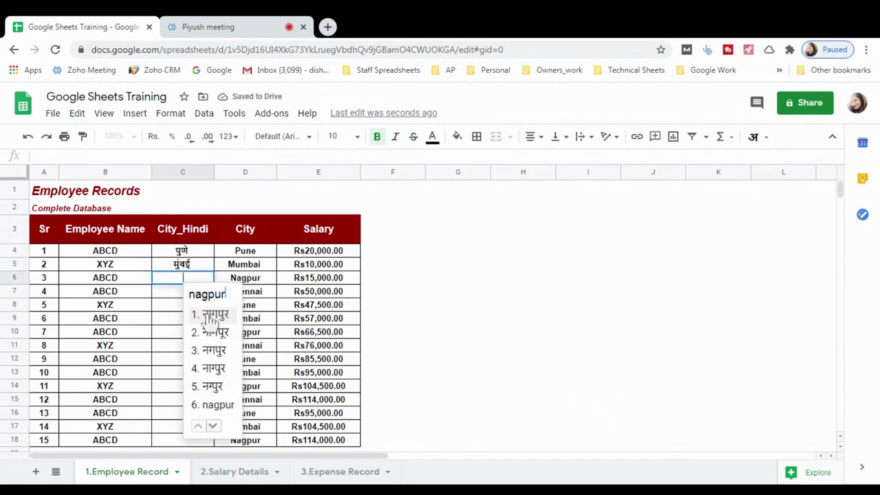
{"action": "left_click", "coordinate": [206, 315]}
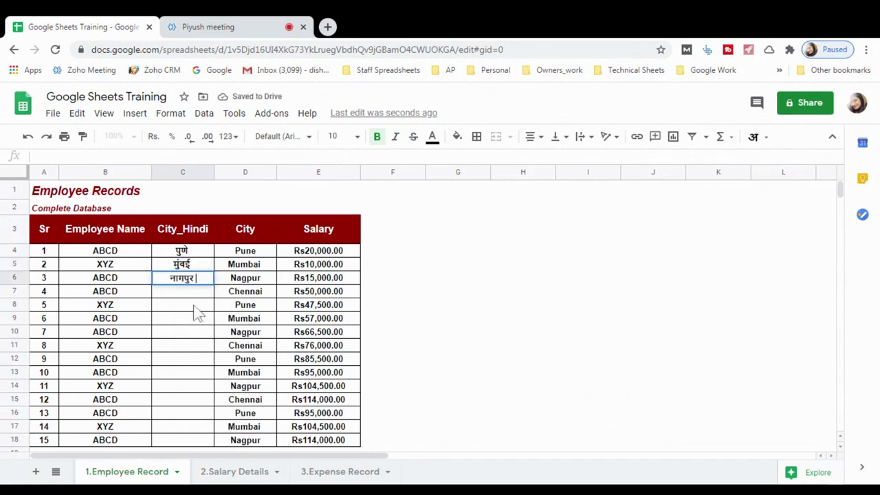
{"action": "key", "text": "Return"}
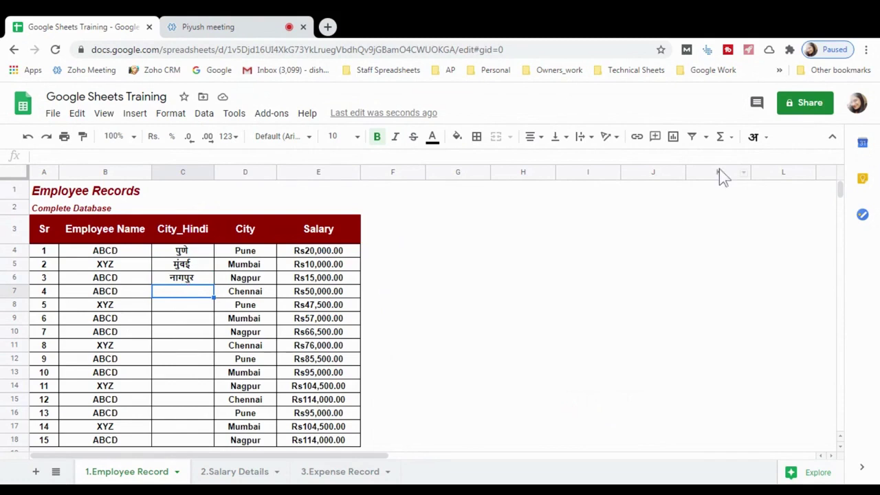
Step: Enter chennai in C7 of the City_Hindi column and choose the Hindi spelling चेन्नई
{"action": "type", "text": "chet"}
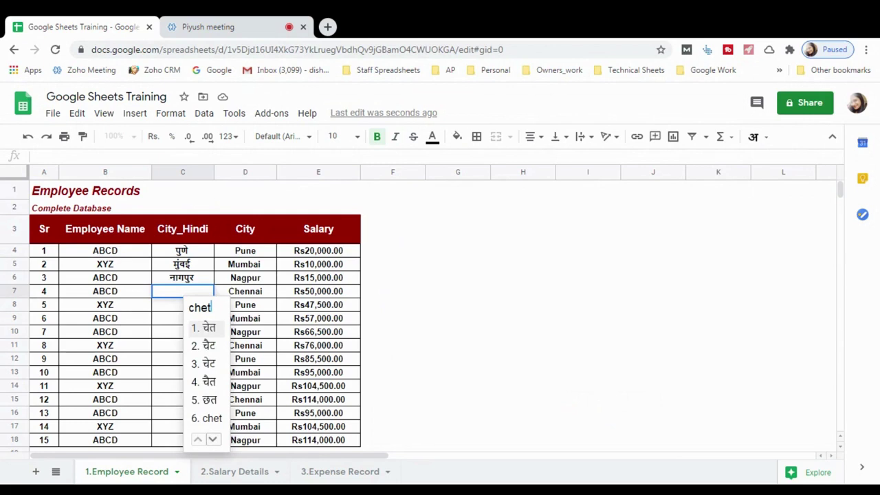
{"action": "type", "text": "bba"}
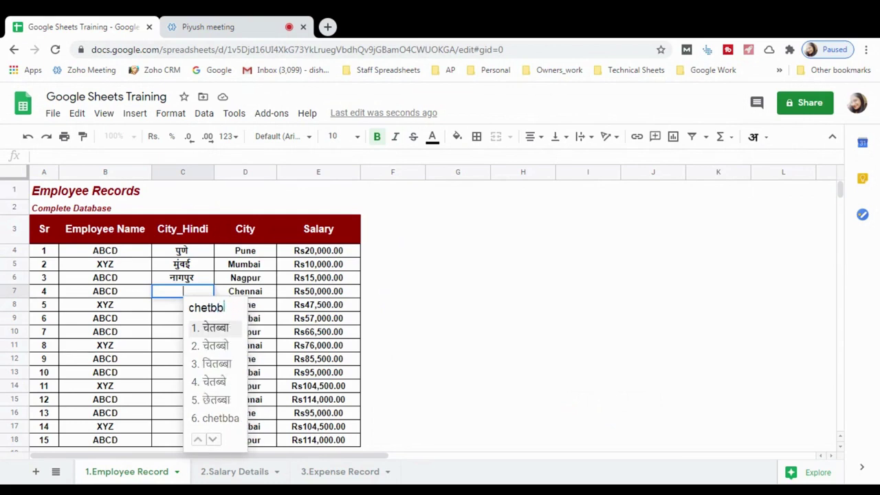
{"action": "key", "text": "BackSpace"}
{"action": "key", "text": "BackSpace"}
{"action": "key", "text": "BackSpace"}
{"action": "type", "text": "na"}
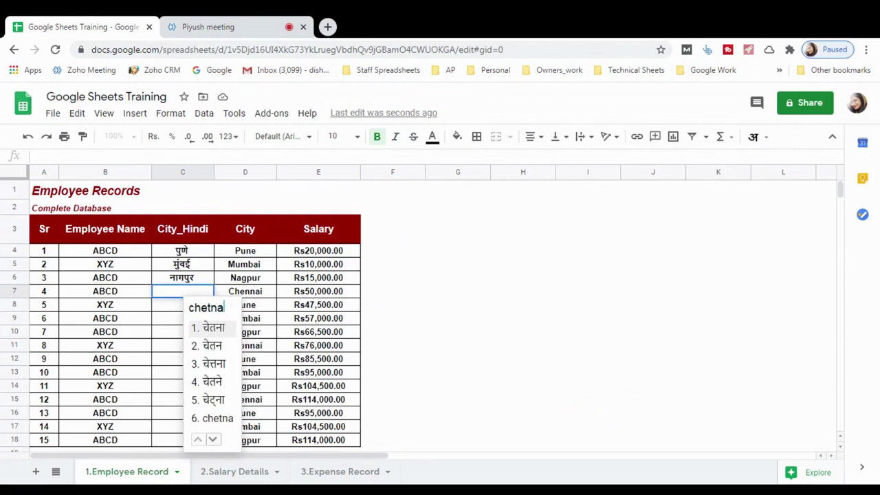
{"action": "type", "text": "ii"}
{"action": "key", "text": "BackSpace"}
{"action": "key", "text": "BackSpace"}
{"action": "key", "text": "BackSpace"}
{"action": "key", "text": "BackSpace"}
{"action": "key", "text": "BackSpace"}
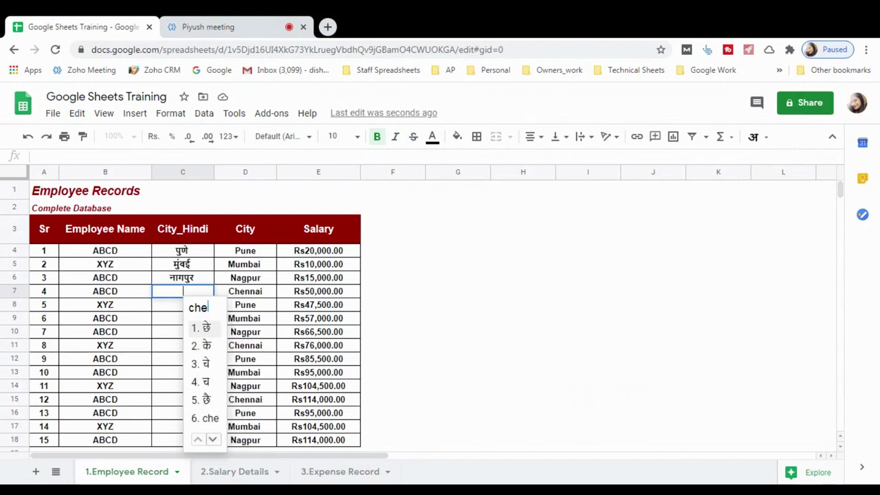
{"action": "type", "text": "nnai"}
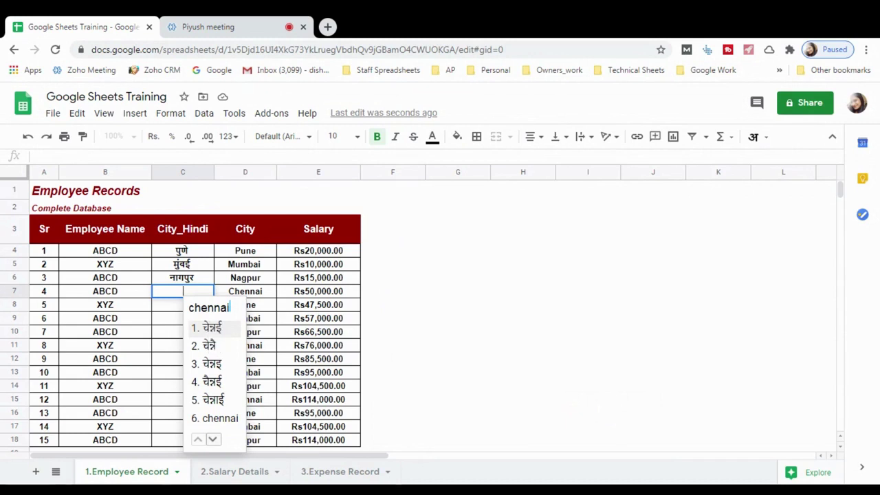
{"action": "left_click", "coordinate": [207, 329]}
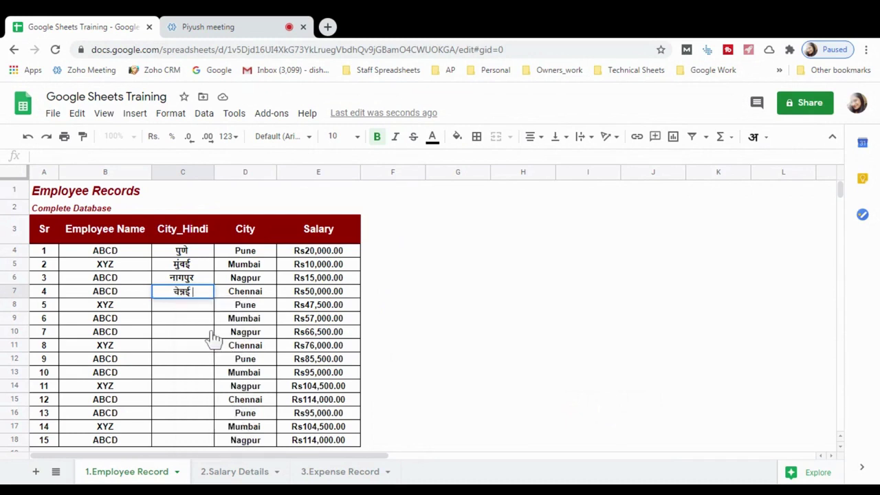
Step: Enter pune in C8 of the City_Hindi column and choose the Hindi spelling पुणे
{"action": "left_click", "coordinate": [189, 308]}
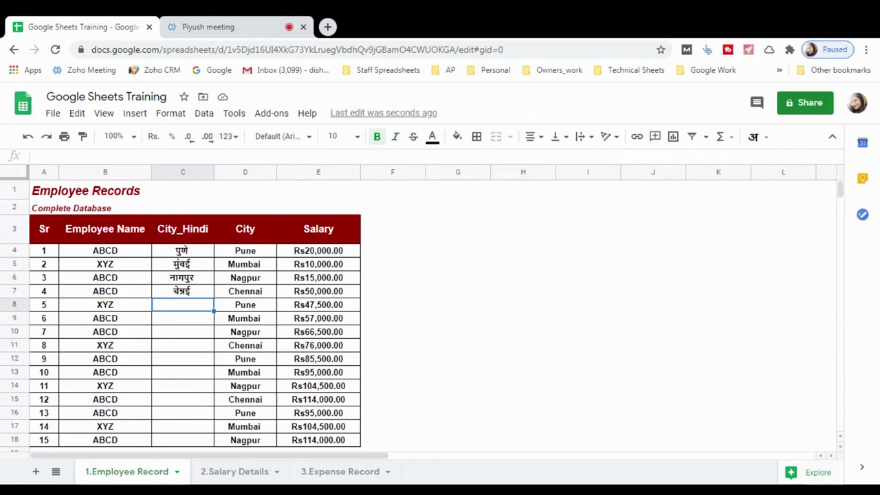
{"action": "type", "text": "pune"}
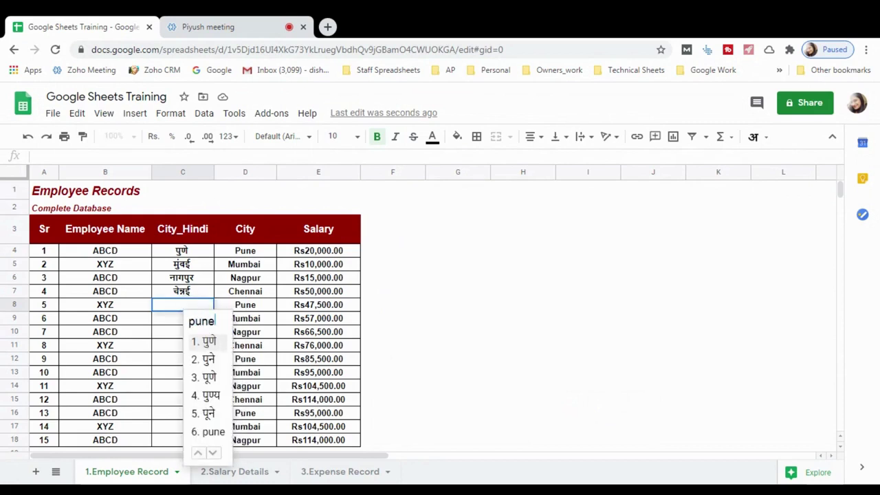
{"action": "left_click", "coordinate": [209, 349]}
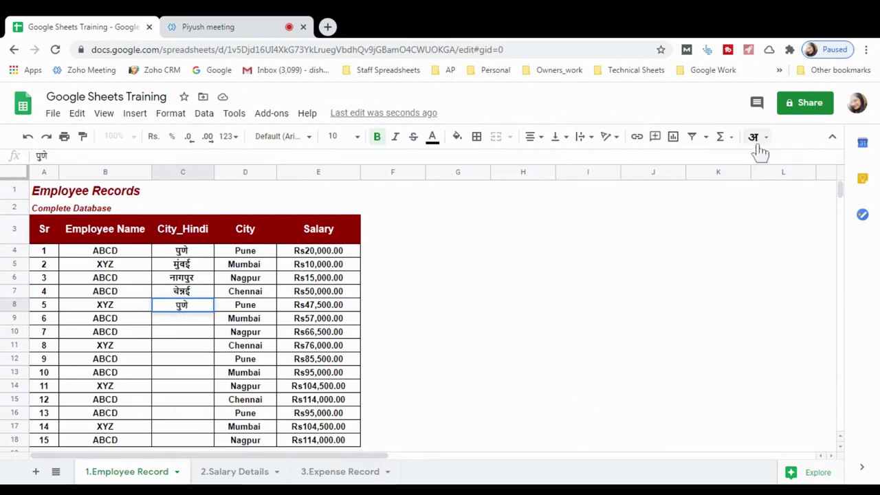
Step: Try entering mumbai in C9 of the City_Hindi column without Hindi transliteration, and erase the text
{"action": "left_click", "coordinate": [189, 320]}
{"action": "type", "text": "mumbai"}
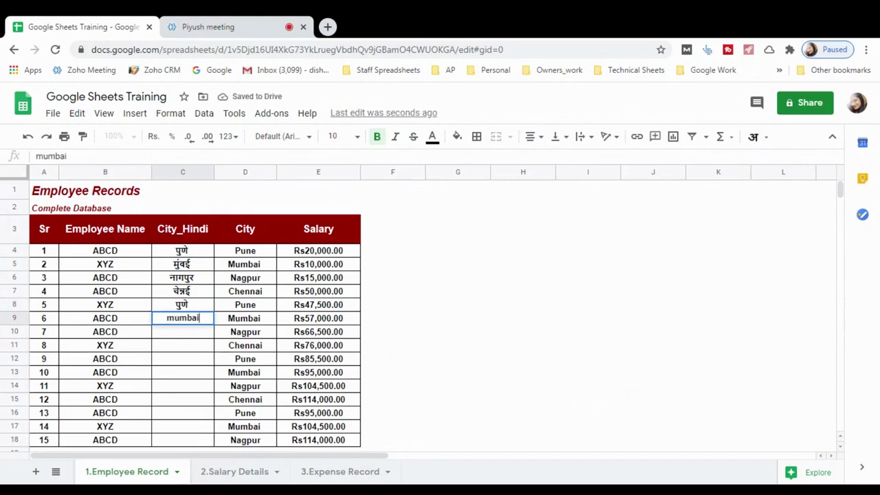
{"action": "key", "text": "BackSpace"}
{"action": "key", "text": "BackSpace"}
{"action": "key", "text": "BackSpace"}
{"action": "key", "text": "BackSpace"}
{"action": "key", "text": "BackSpace"}
{"action": "key", "text": "BackSpace"}
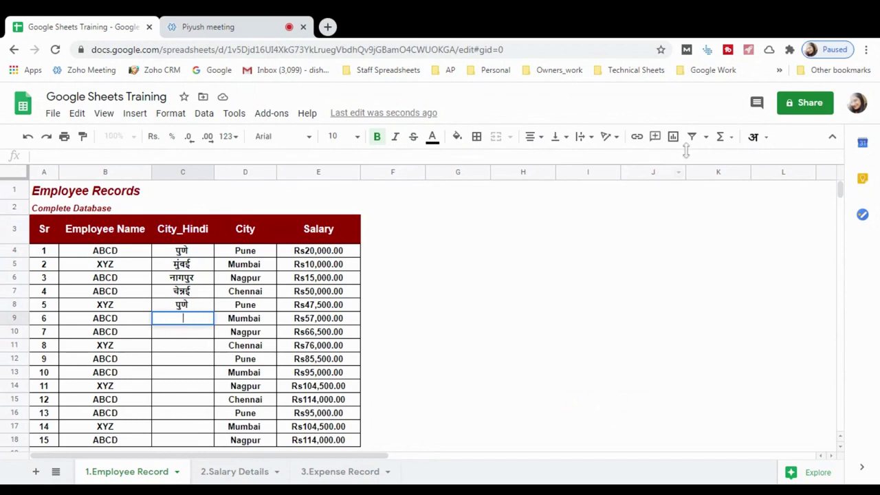
Step: Turn on Hindi transliteration and try it with maumb in C9, discarding the text and leaving the cell empty
{"action": "left_click", "coordinate": [754, 139]}
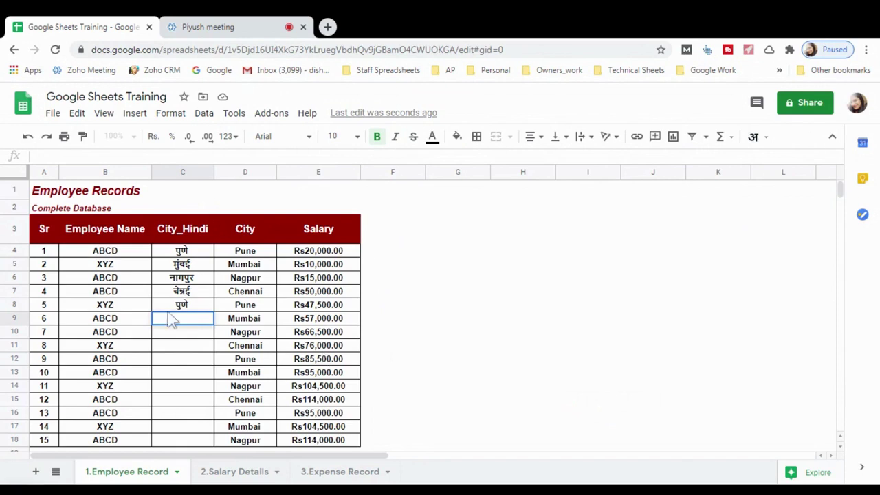
{"action": "type", "text": "maumb"}
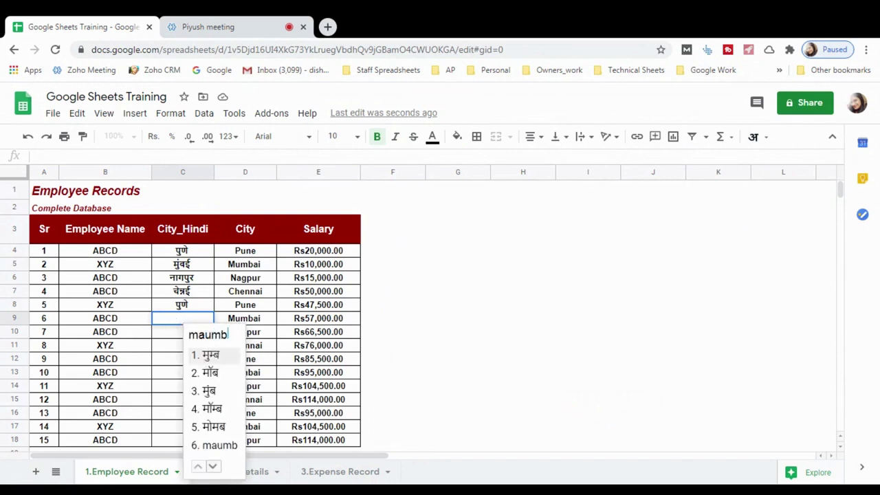
{"action": "key", "text": "BackSpace"}
{"action": "key", "text": "BackSpace"}
{"action": "key", "text": "BackSpace"}
{"action": "key", "text": "BackSpace"}
{"action": "key", "text": "BackSpace"}
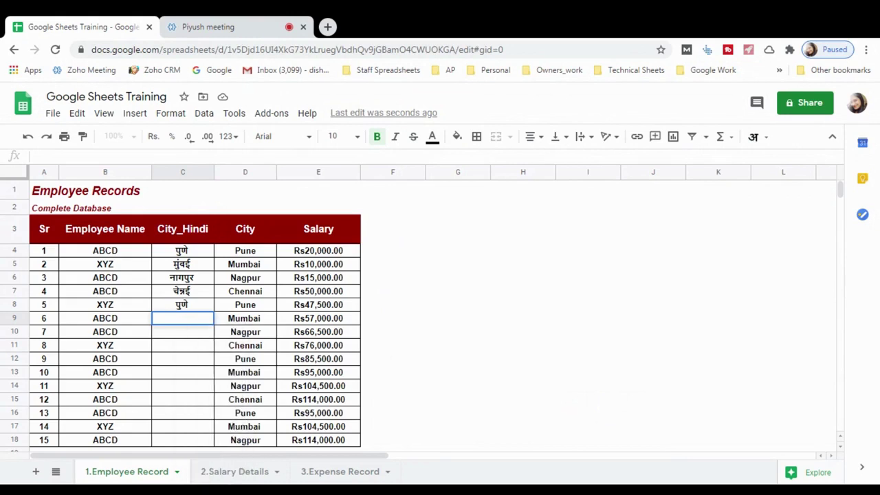
{"action": "left_click", "coordinate": [194, 334]}
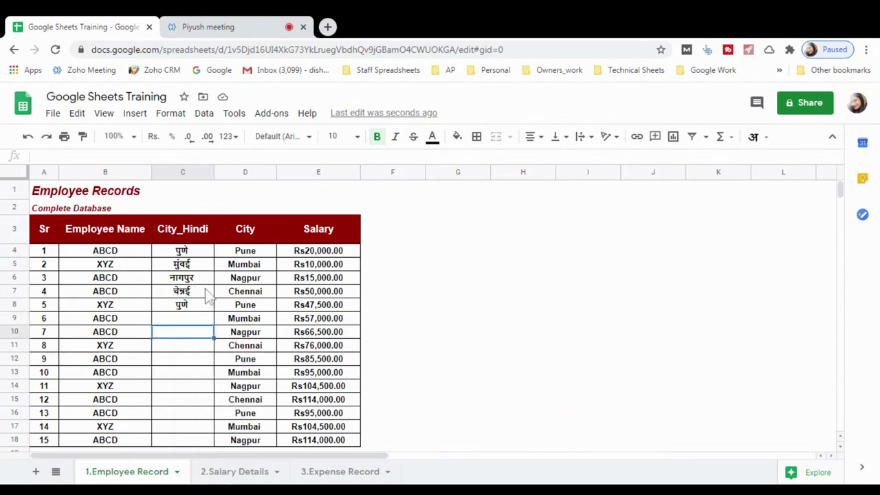
{"action": "left_click", "coordinate": [174, 323]}
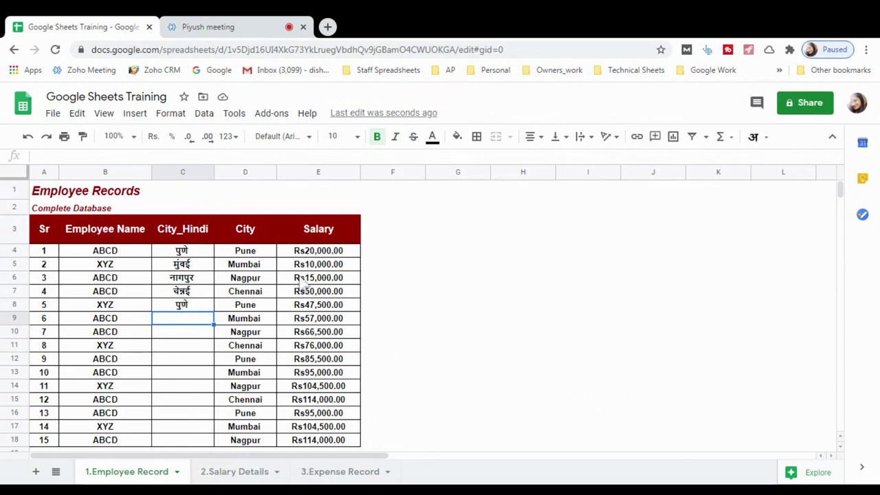
Step: Extend the Salary values in E4:E18 to four decimal places and reduce them to no decimal places
{"action": "scroll", "coordinate": [302, 285], "scroll_direction": "down", "scroll_amount": 1}
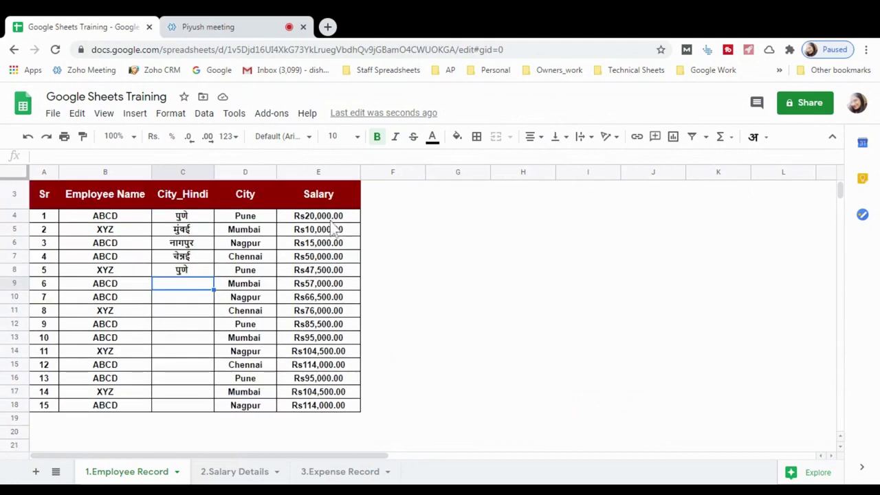
{"action": "left_click", "coordinate": [329, 218]}
{"action": "left_click_drag", "start_coordinate": [331, 224], "coordinate": [324, 407]}
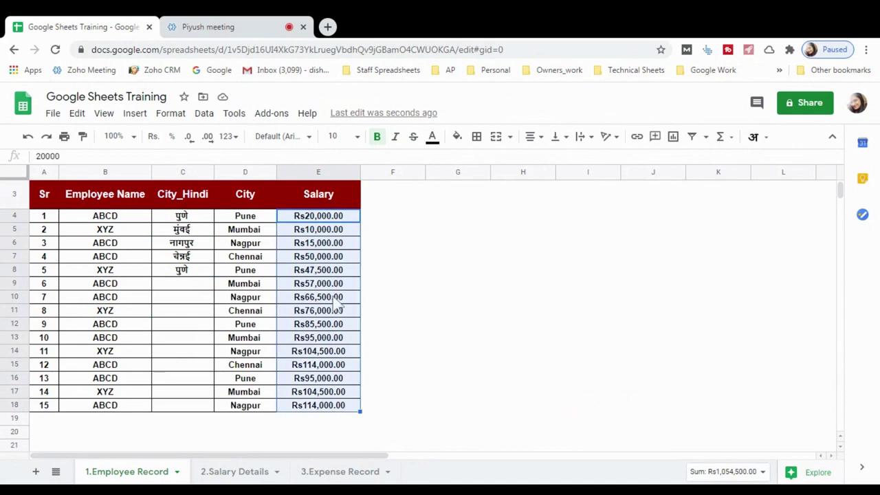
{"action": "left_click", "coordinate": [207, 136]}
{"action": "left_click", "coordinate": [208, 136]}
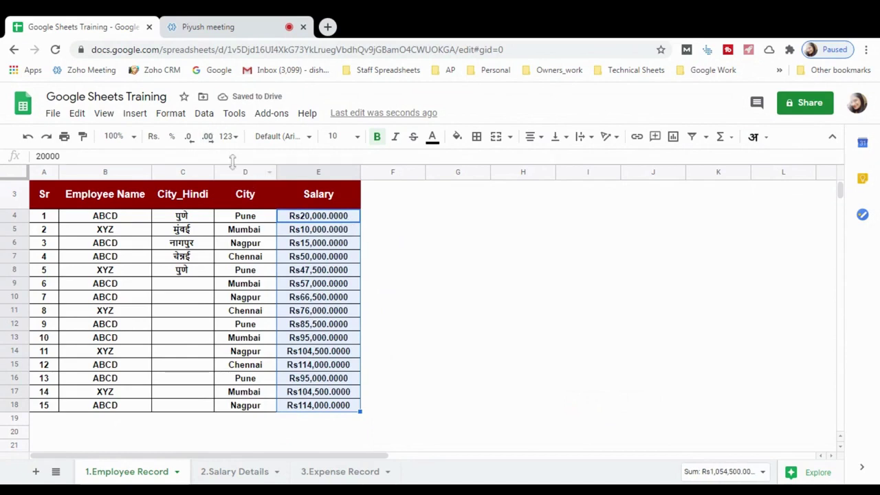
{"action": "left_click", "coordinate": [193, 143]}
{"action": "left_click", "coordinate": [192, 143]}
{"action": "left_click", "coordinate": [193, 142]}
{"action": "left_click", "coordinate": [192, 143]}
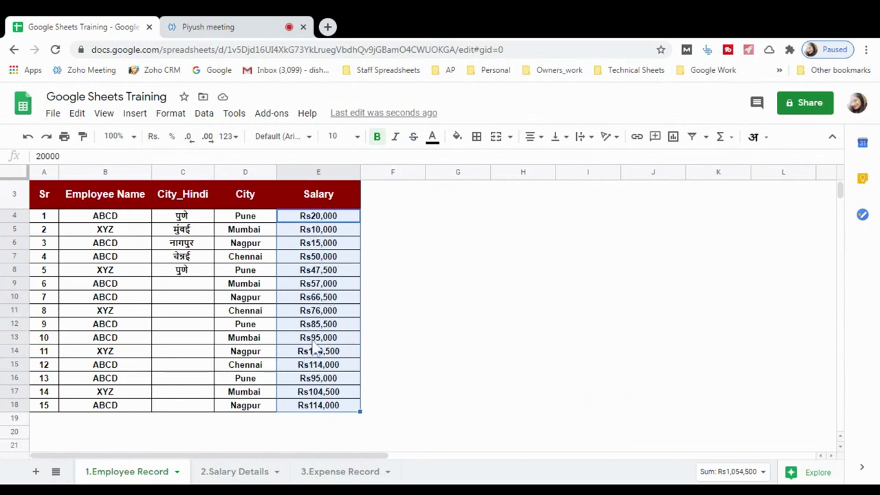
Step: Try the percent format on the Salary values in E4:E18 and undo it
{"action": "left_click", "coordinate": [172, 137]}
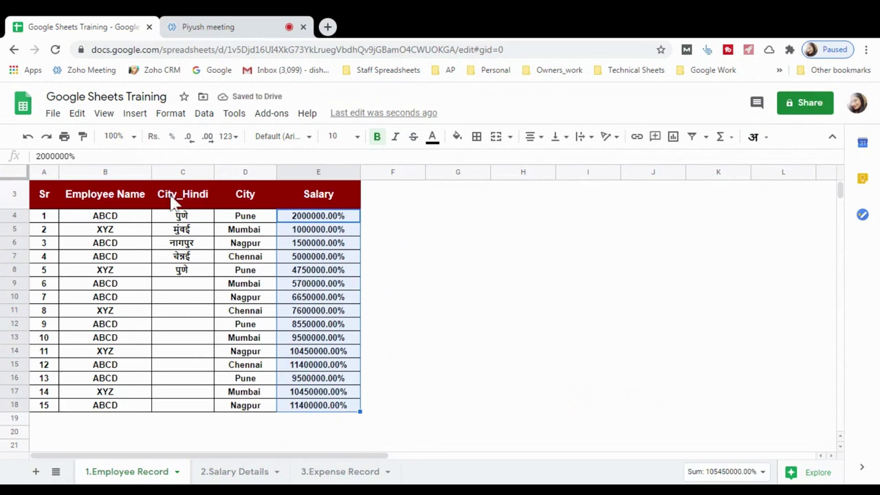
{"action": "key", "text": "ctrl+z"}
{"action": "left_click", "coordinate": [322, 232]}
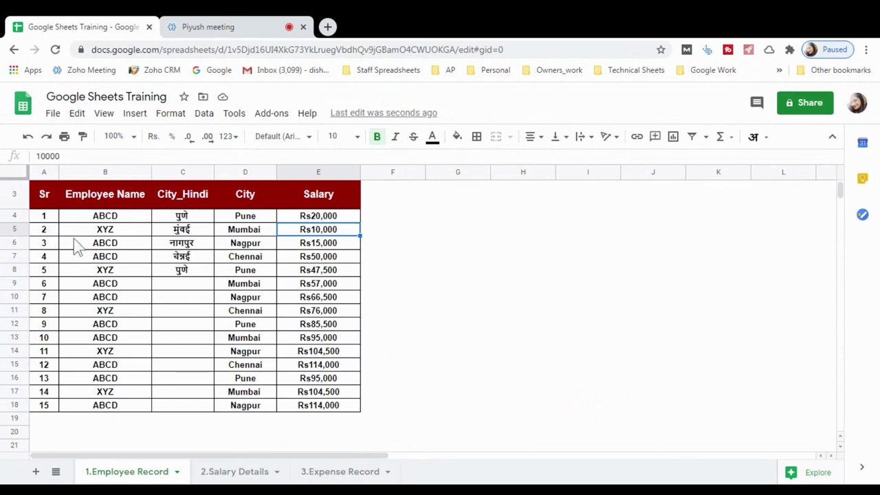
Step: Enlarge the sheet view to 125% and on to 150%
{"action": "scroll", "coordinate": [75, 245], "scroll_direction": "up", "scroll_amount": 1}
{"action": "scroll", "coordinate": [93, 282], "scroll_direction": "down", "scroll_amount": 2}
{"action": "scroll", "coordinate": [96, 275], "scroll_direction": "up", "scroll_amount": 1}
{"action": "scroll", "coordinate": [96, 275], "scroll_direction": "up", "scroll_amount": 1}
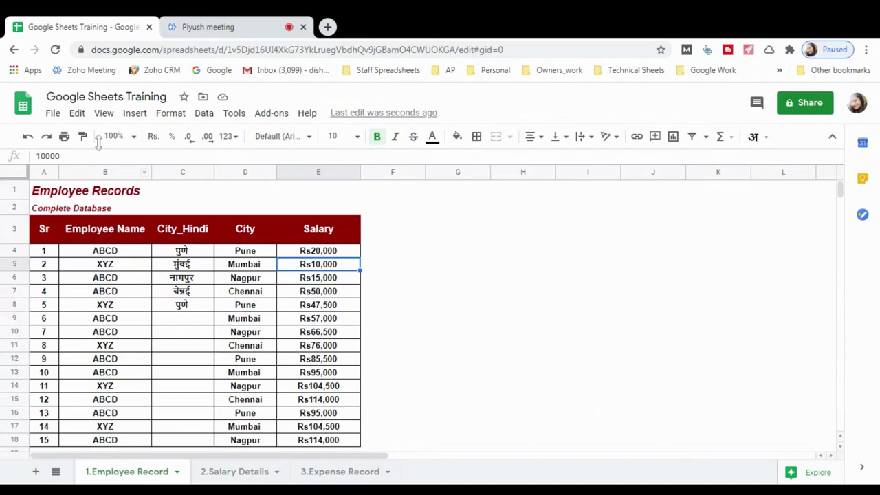
{"action": "left_click", "coordinate": [134, 137]}
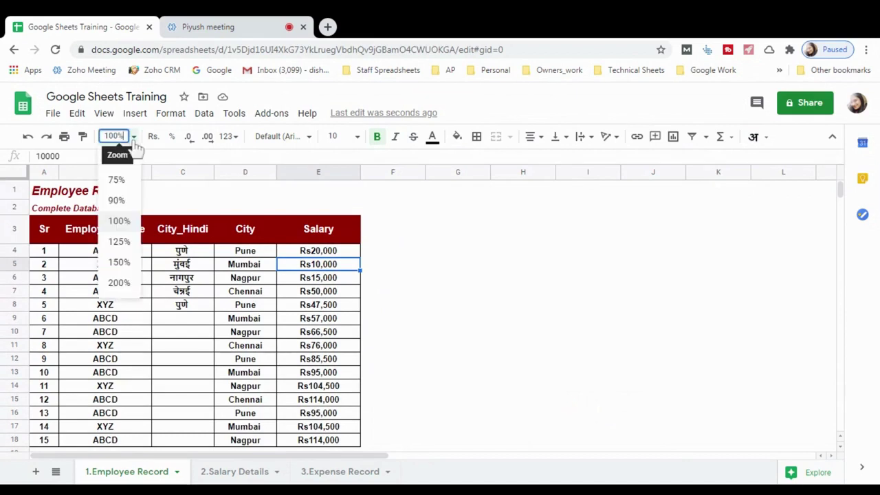
{"action": "left_click", "coordinate": [119, 242]}
{"action": "scroll", "coordinate": [110, 255], "scroll_direction": "down", "scroll_amount": 2}
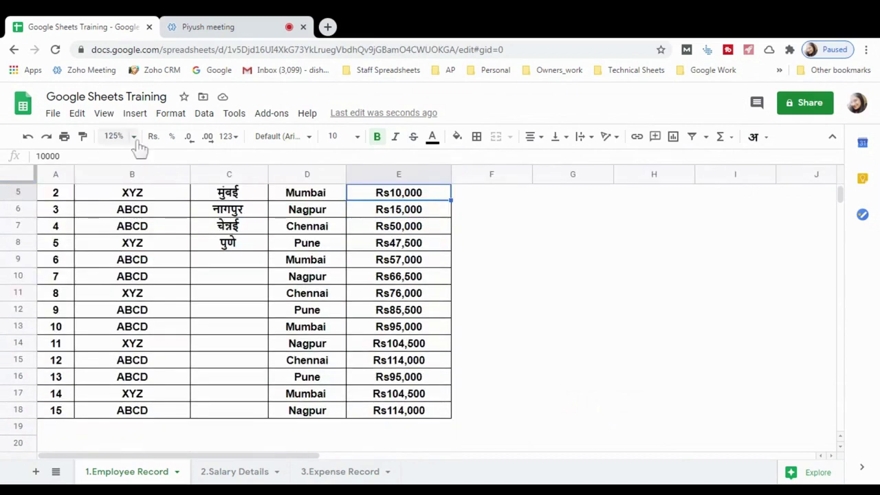
{"action": "left_click", "coordinate": [134, 138]}
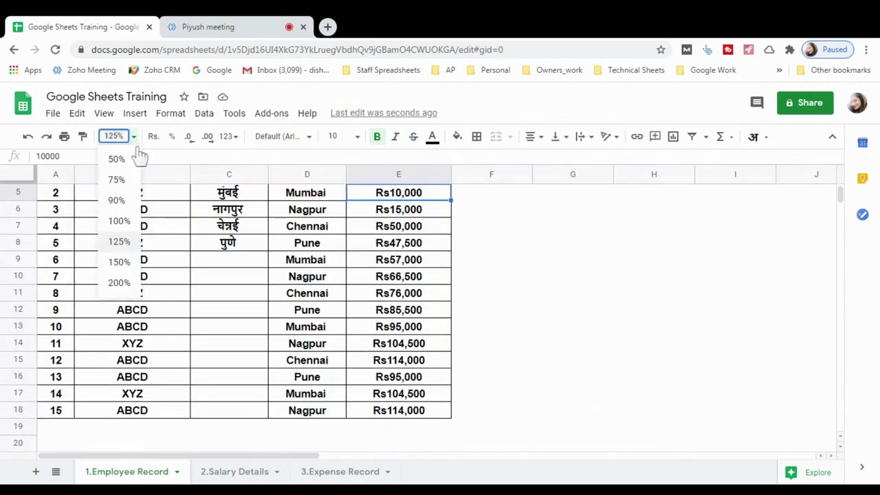
{"action": "left_click", "coordinate": [119, 262]}
{"action": "scroll", "coordinate": [124, 275], "scroll_direction": "up", "scroll_amount": 3}
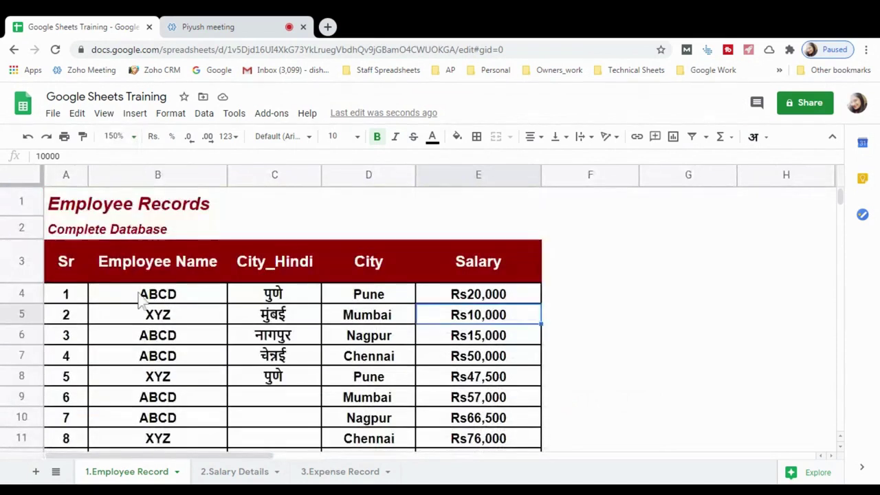
{"action": "left_click", "coordinate": [141, 294]}
Step: Set the sheet zoom to 125%
{"action": "left_click", "coordinate": [134, 138]}
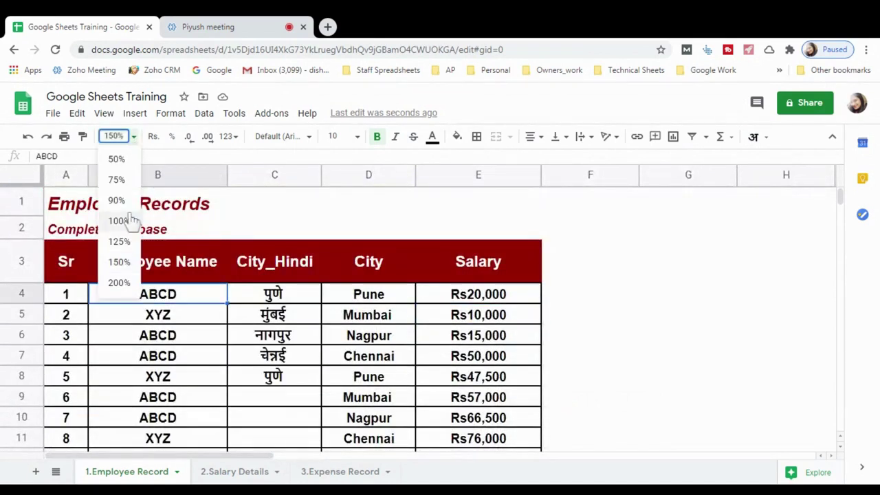
{"action": "left_click", "coordinate": [119, 243]}
{"action": "left_click", "coordinate": [122, 305]}
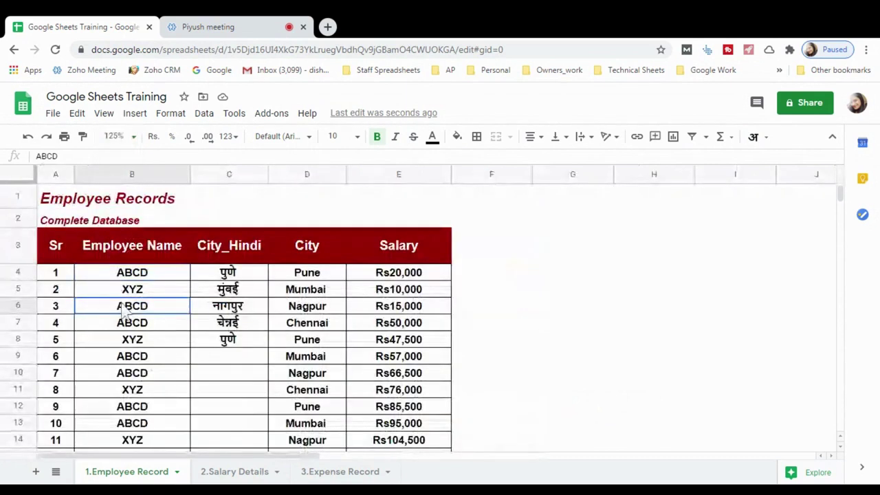
{"action": "left_click", "coordinate": [136, 326]}
{"action": "double_click", "coordinate": [136, 326]}
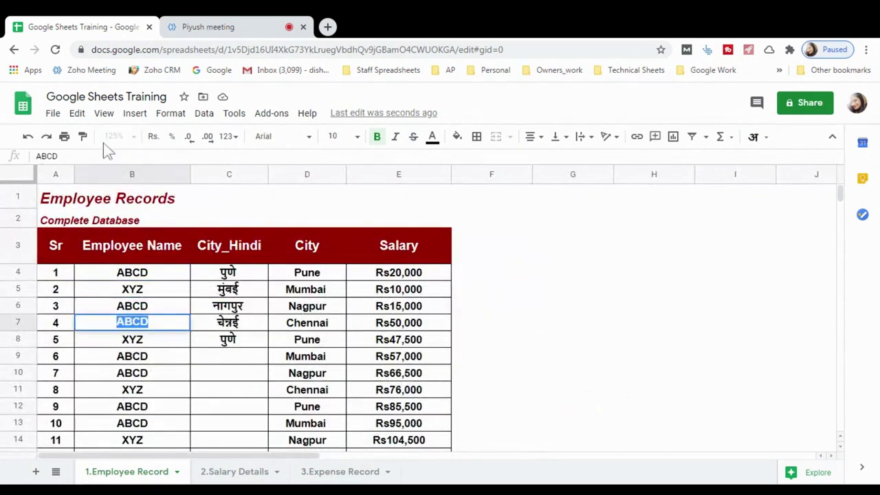
{"action": "left_click", "coordinate": [137, 273]}
{"action": "left_click", "coordinate": [138, 137]}
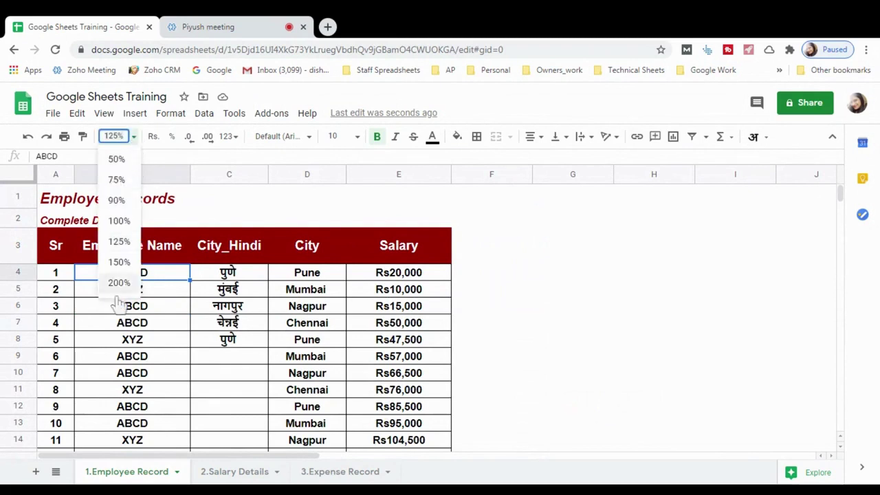
{"action": "left_click", "coordinate": [132, 344]}
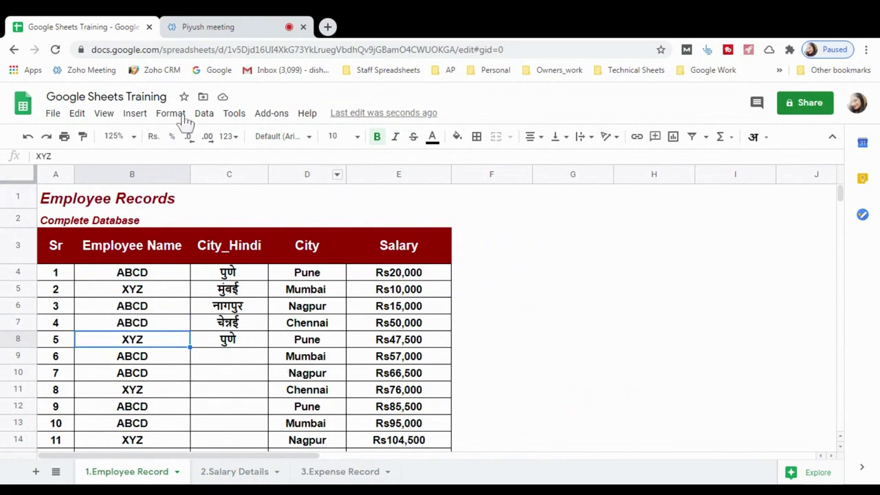
Step: Show the content of employee name cell B5 in the formula bar and select all of its text there
{"action": "left_click", "coordinate": [104, 293]}
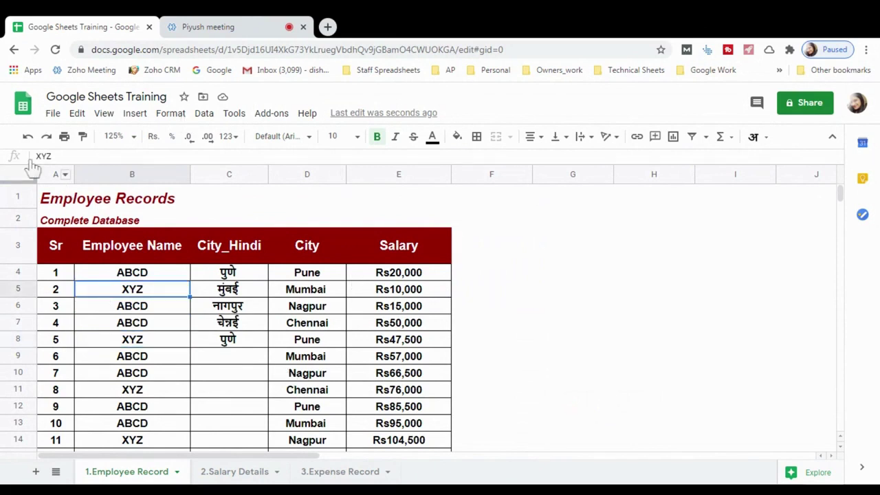
{"action": "left_click", "coordinate": [55, 156]}
{"action": "key", "text": "ctrl+a"}
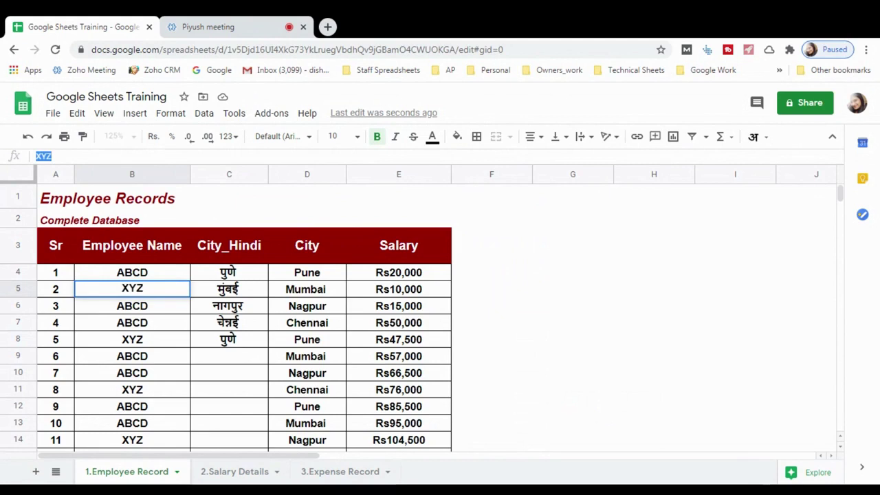
Step: Hide the formula bar and show it again
{"action": "left_click", "coordinate": [103, 115]}
{"action": "left_click", "coordinate": [103, 116]}
{"action": "left_click", "coordinate": [103, 115]}
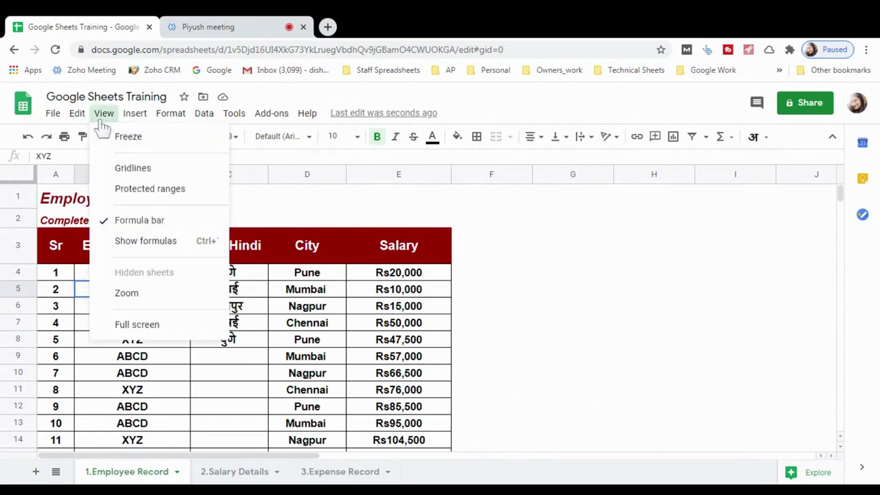
{"action": "left_click", "coordinate": [119, 222]}
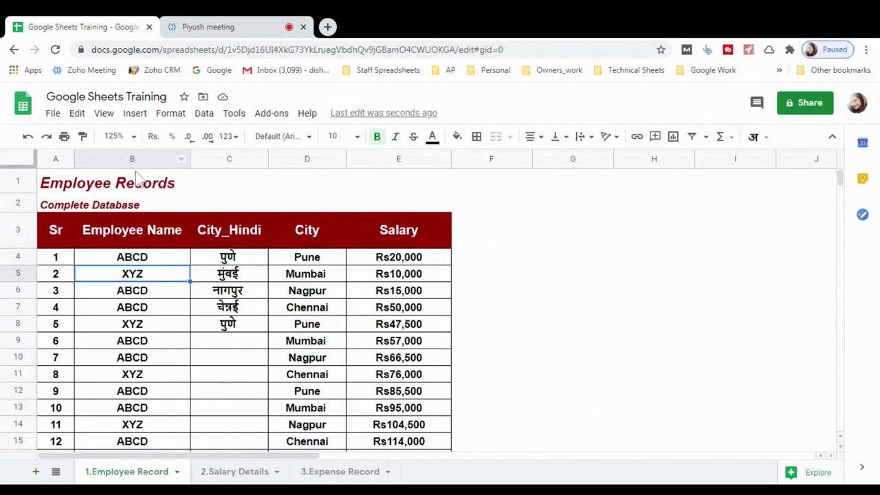
{"action": "left_click", "coordinate": [105, 114]}
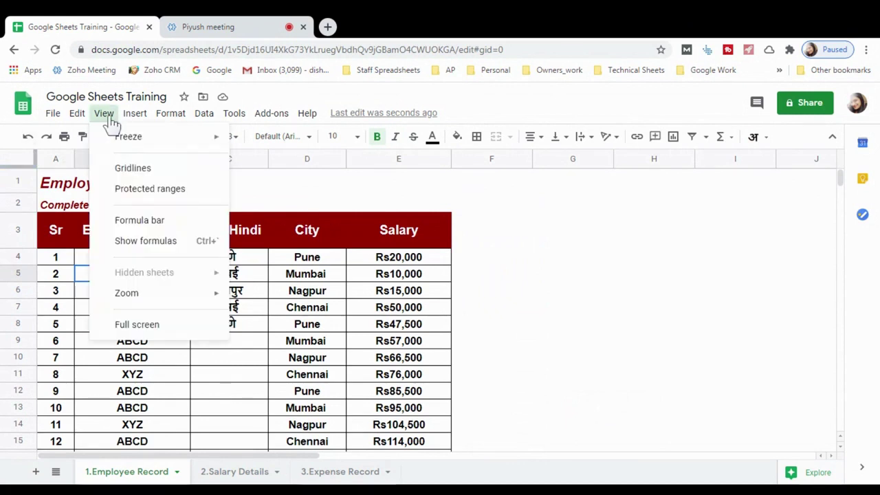
{"action": "left_click", "coordinate": [122, 222]}
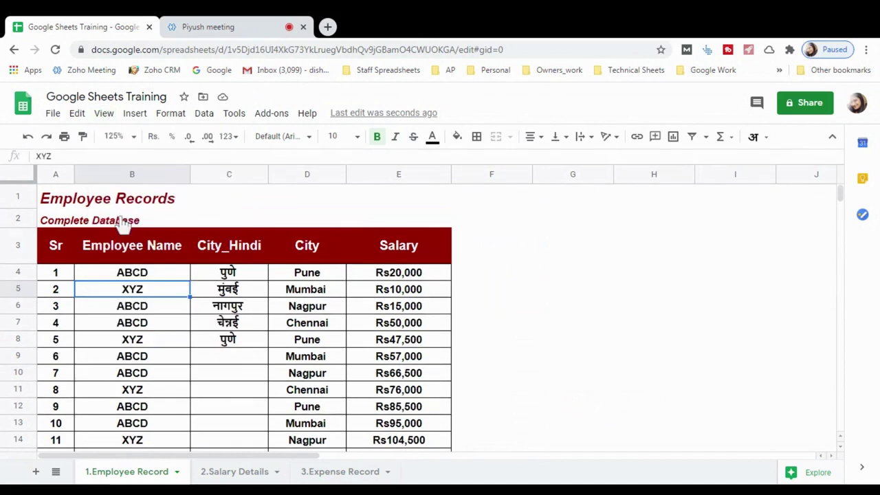
{"action": "left_click", "coordinate": [104, 114]}
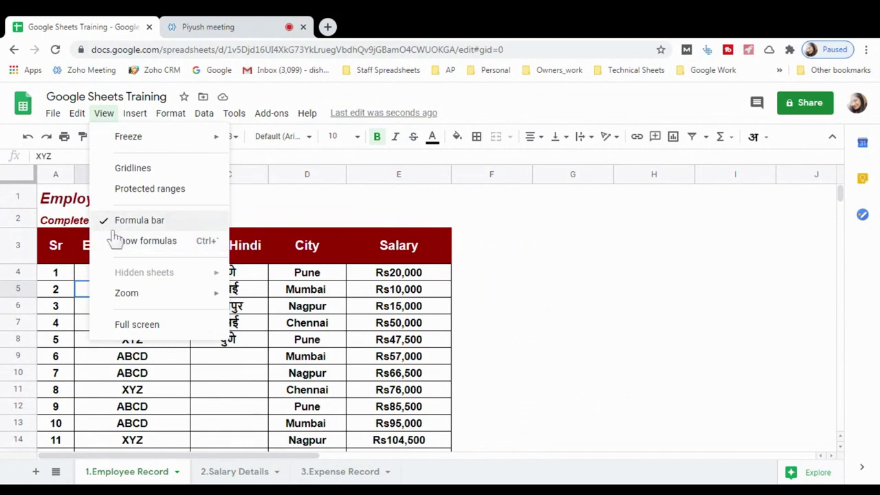
{"action": "left_click", "coordinate": [309, 327]}
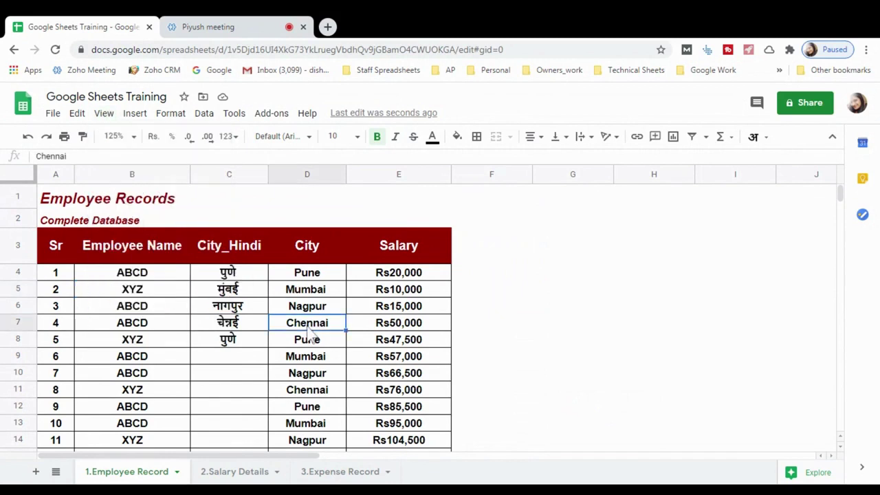
{"action": "scroll", "coordinate": [189, 323], "scroll_direction": "down", "scroll_amount": 5}
{"action": "scroll", "coordinate": [193, 319], "scroll_direction": "up", "scroll_amount": 5}
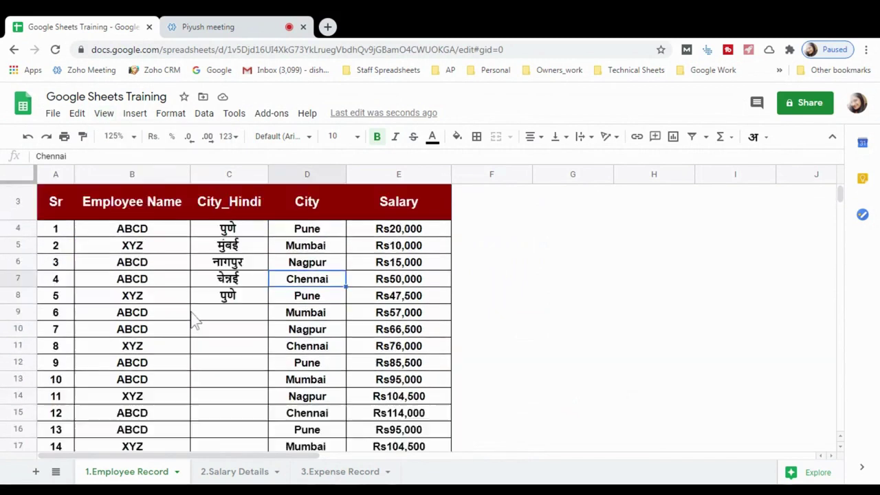
Step: Switch the sheet to full screen and select the empty cells B19 and D19 below the employee table
{"action": "left_click", "coordinate": [105, 114]}
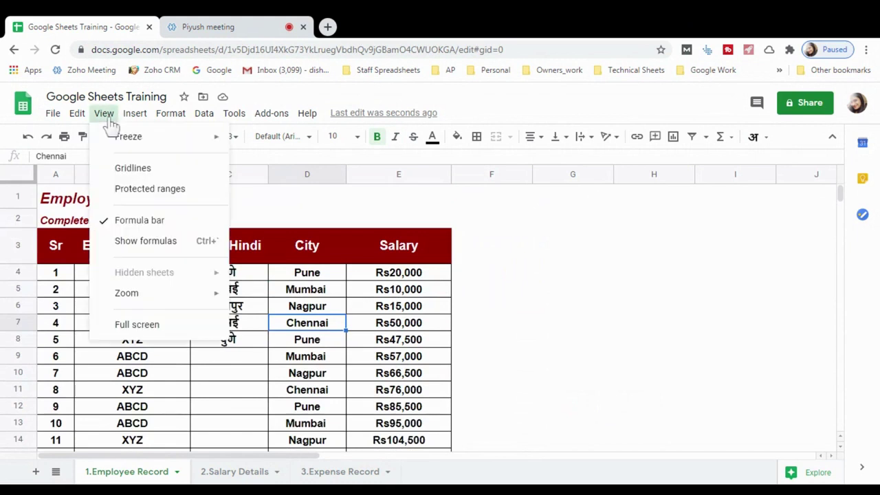
{"action": "left_click", "coordinate": [131, 328]}
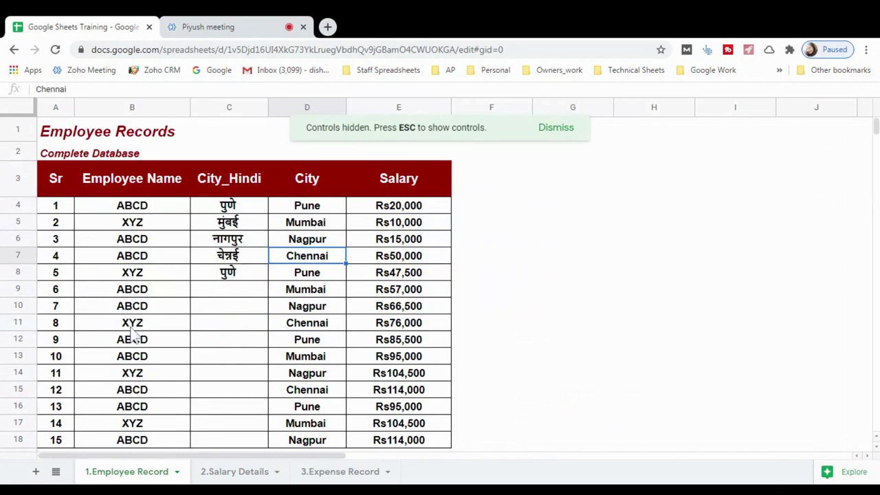
{"action": "scroll", "coordinate": [238, 323], "scroll_direction": "down", "scroll_amount": 4}
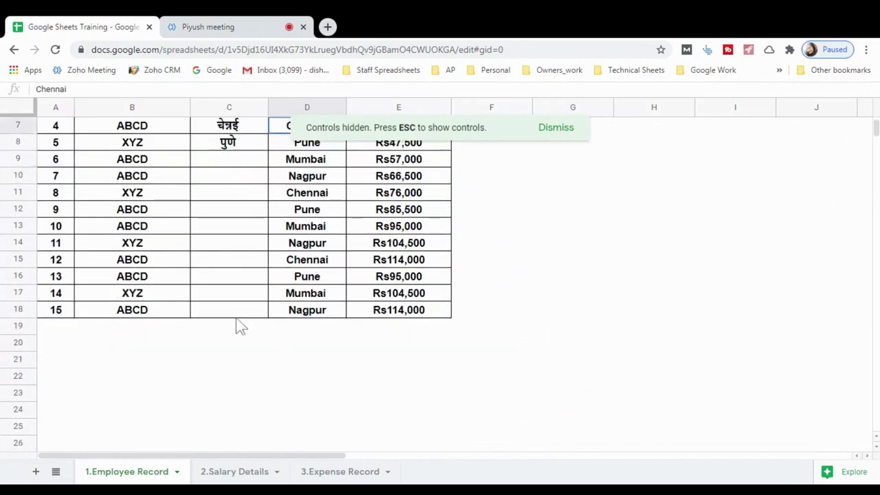
{"action": "scroll", "coordinate": [238, 326], "scroll_direction": "up", "scroll_amount": 4}
{"action": "scroll", "coordinate": [238, 326], "scroll_direction": "down", "scroll_amount": 2}
{"action": "left_click", "coordinate": [112, 384]}
{"action": "left_click", "coordinate": [123, 363]}
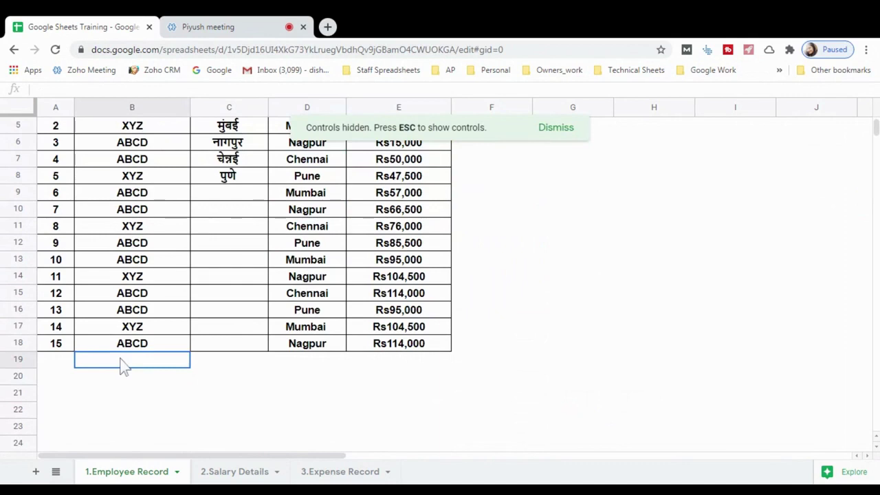
{"action": "left_click", "coordinate": [350, 361]}
{"action": "left_click", "coordinate": [291, 365]}
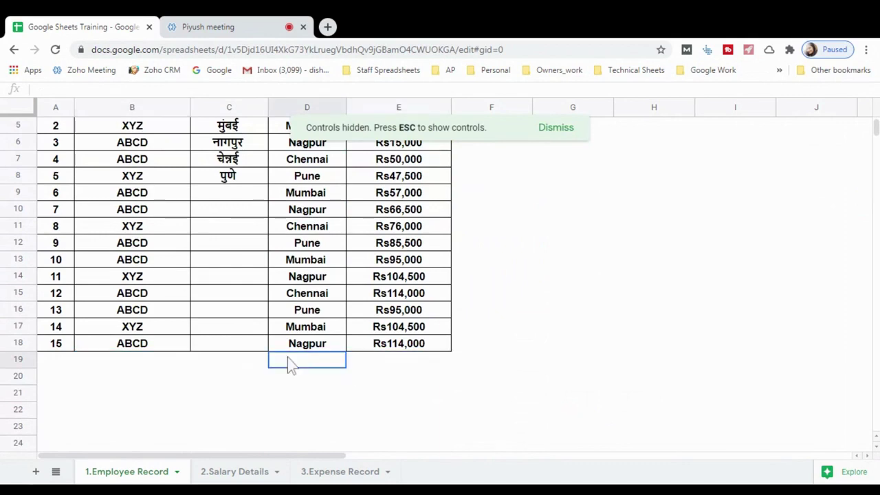
Step: Look over the employee records in full screen and restore the hidden controls
{"action": "scroll", "coordinate": [213, 350], "scroll_direction": "up", "scroll_amount": 3}
{"action": "scroll", "coordinate": [213, 350], "scroll_direction": "down", "scroll_amount": 2}
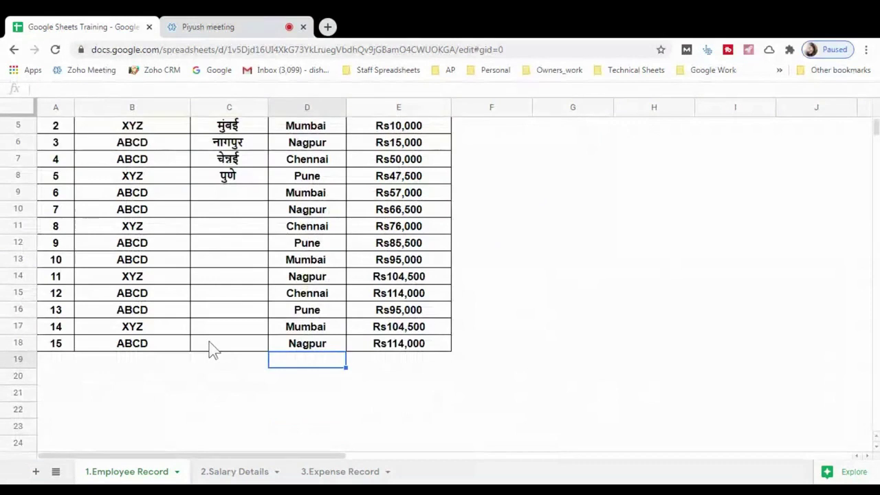
{"action": "scroll", "coordinate": [213, 350], "scroll_direction": "up", "scroll_amount": 2}
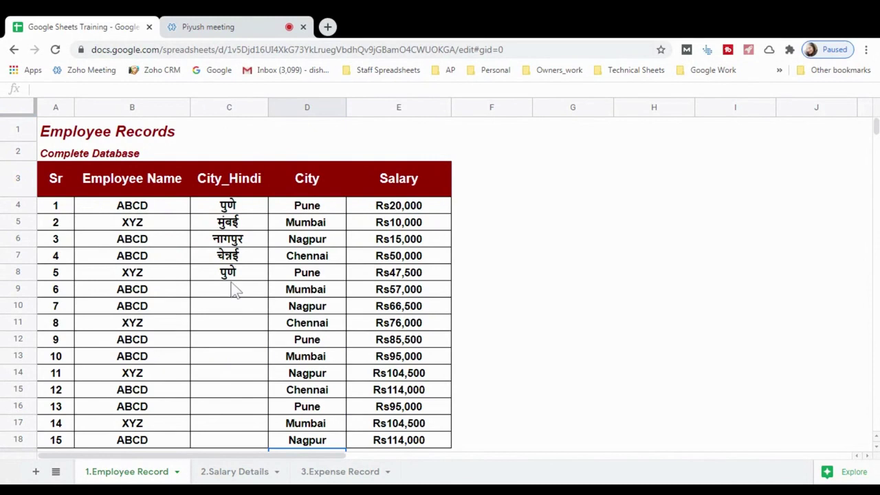
{"action": "key", "text": "ctrl+shift+f"}
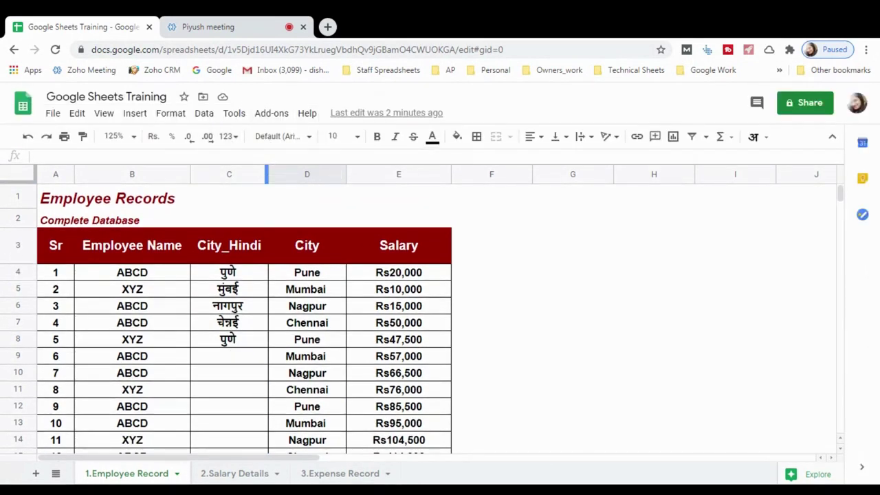
Step: Display the employee sheet in full screen again and bring the empty rows below the table into view
{"action": "scroll", "coordinate": [187, 292], "scroll_direction": "down", "scroll_amount": 1}
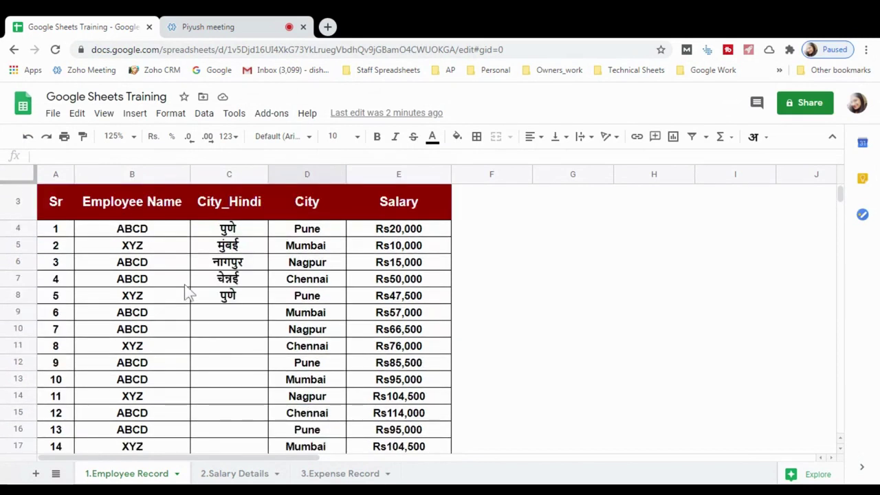
{"action": "scroll", "coordinate": [187, 292], "scroll_direction": "down", "scroll_amount": 1}
{"action": "left_click", "coordinate": [104, 114]}
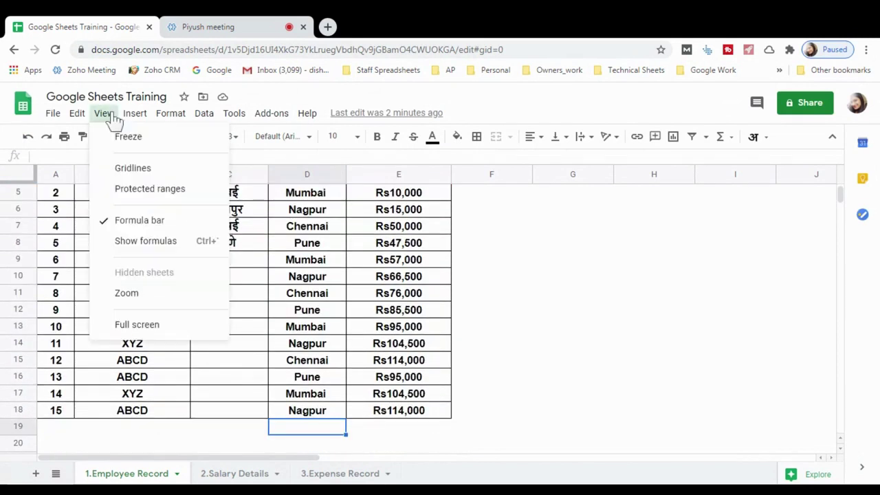
{"action": "left_click", "coordinate": [140, 327]}
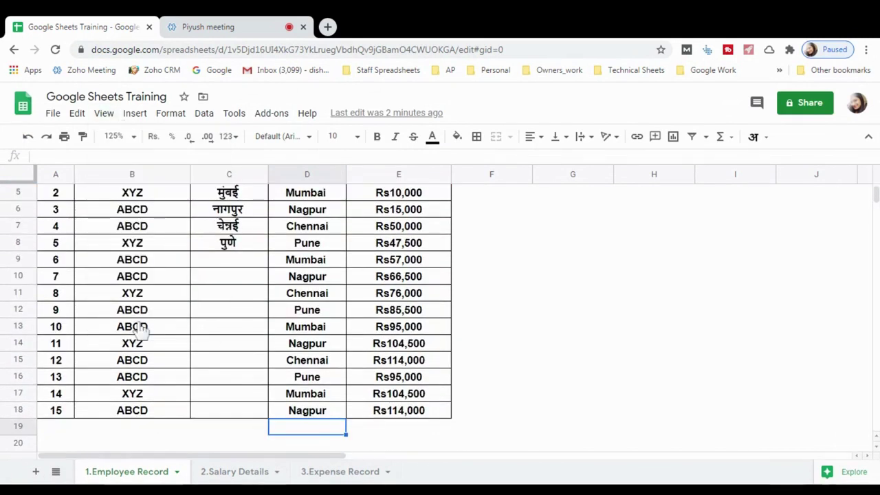
{"action": "scroll", "coordinate": [150, 329], "scroll_direction": "up", "scroll_amount": 1}
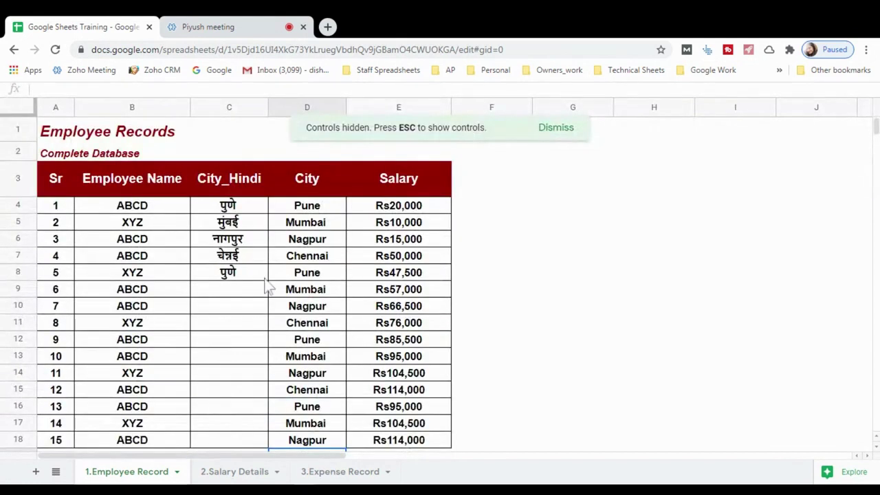
{"action": "scroll", "coordinate": [245, 330], "scroll_direction": "down", "scroll_amount": 3}
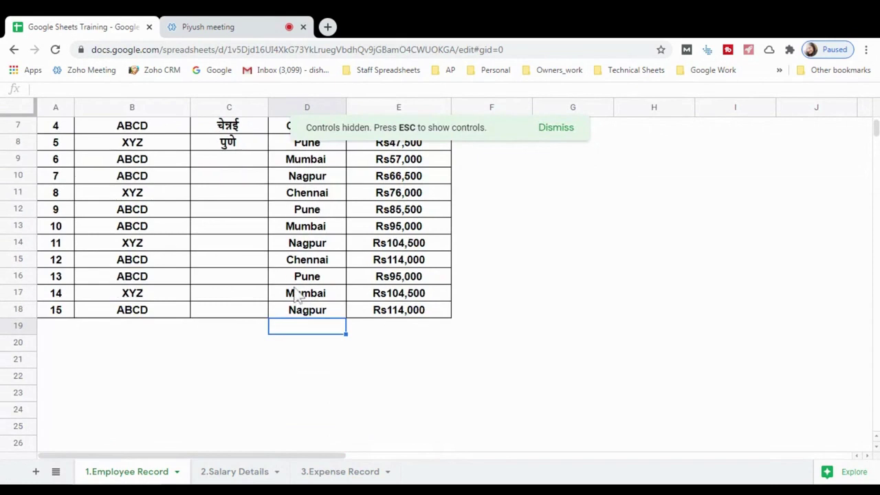
Step: Try to enter 16 as the next serial number in cell A19
{"action": "left_click", "coordinate": [60, 316]}
{"action": "left_click", "coordinate": [65, 322]}
{"action": "type", "text": "16"}
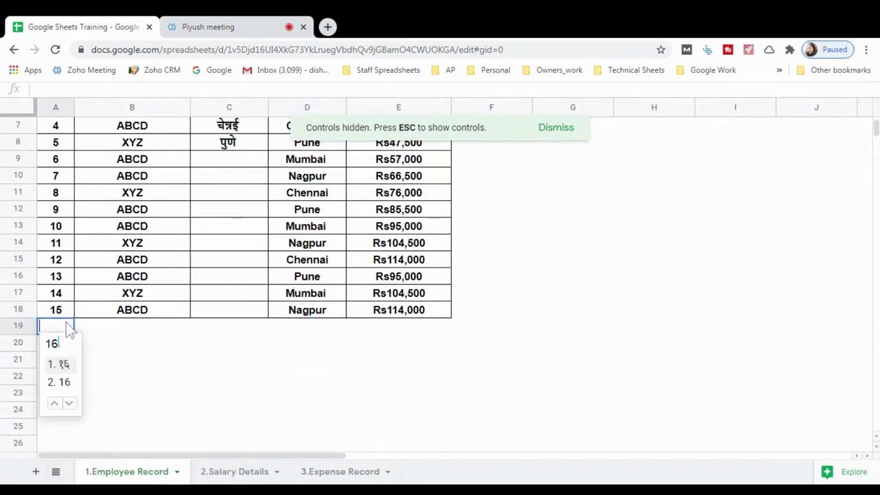
{"action": "left_click", "coordinate": [127, 331]}
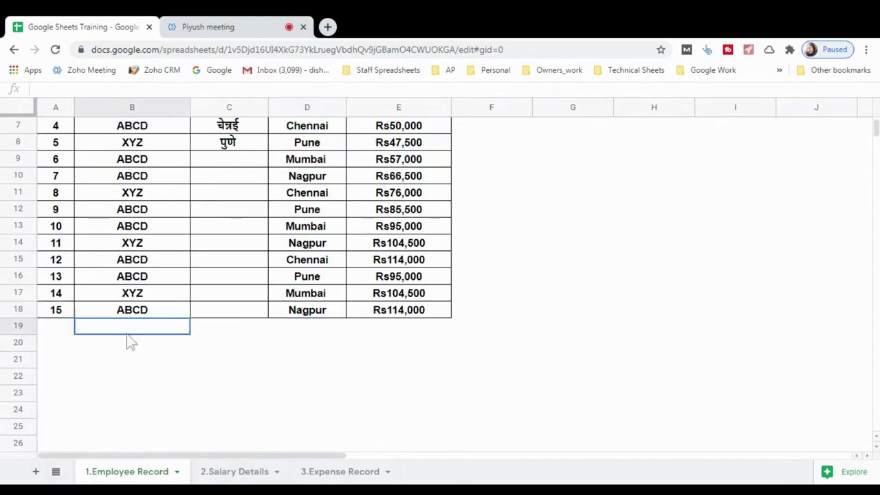
Step: Enter 16 in cell A19, choosing the Western numeral suggestion instead of the Hindi one, and move to cell B19
{"action": "left_click", "coordinate": [52, 331]}
{"action": "type", "text": "16"}
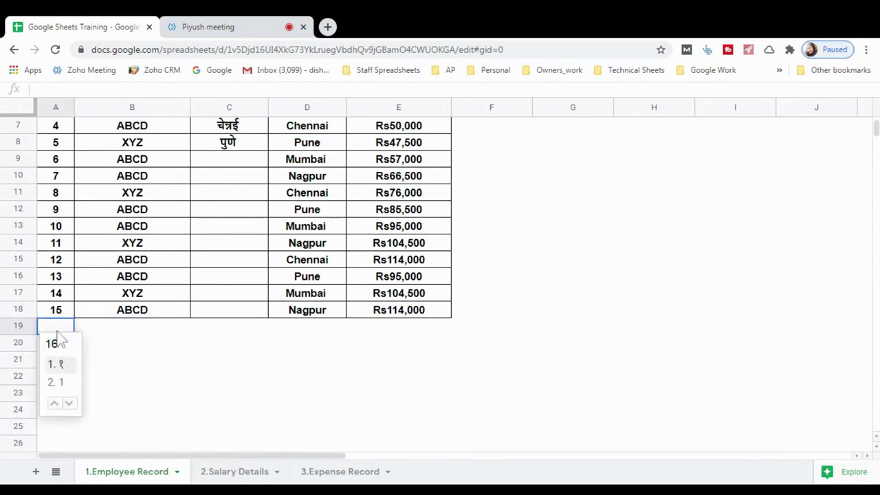
{"action": "left_click", "coordinate": [63, 382]}
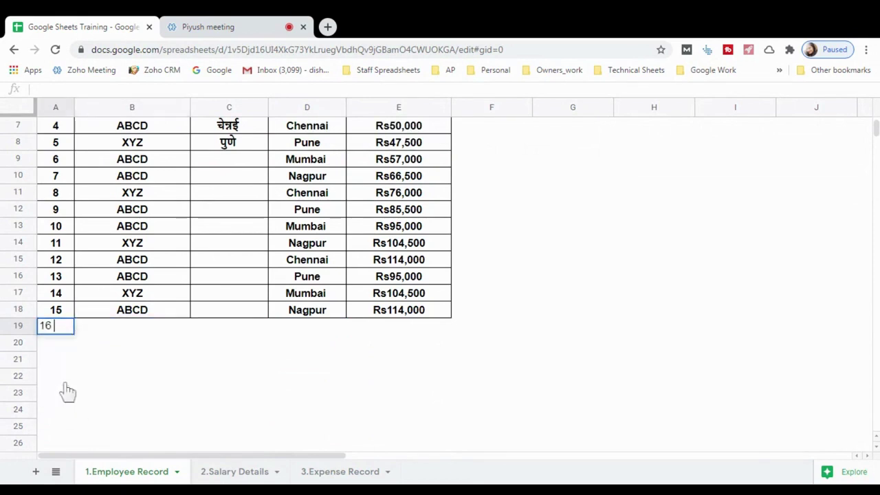
{"action": "left_click", "coordinate": [135, 328]}
{"action": "scroll", "coordinate": [145, 363], "scroll_direction": "up", "scroll_amount": 1}
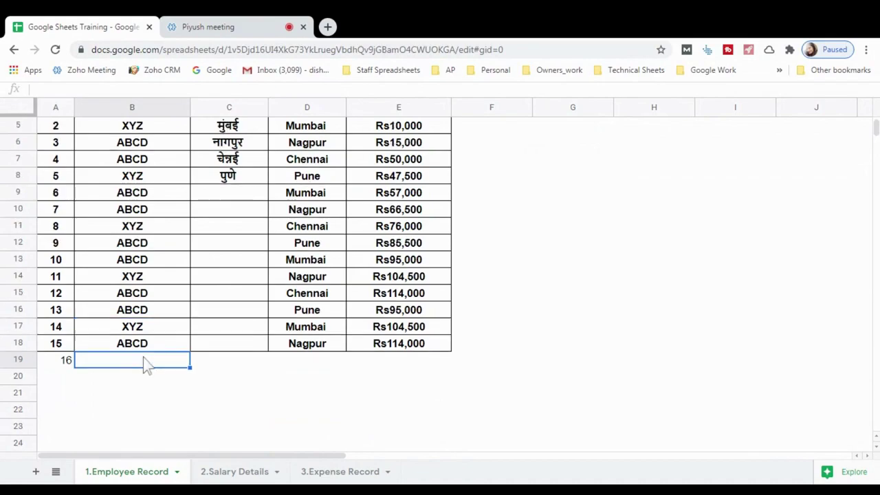